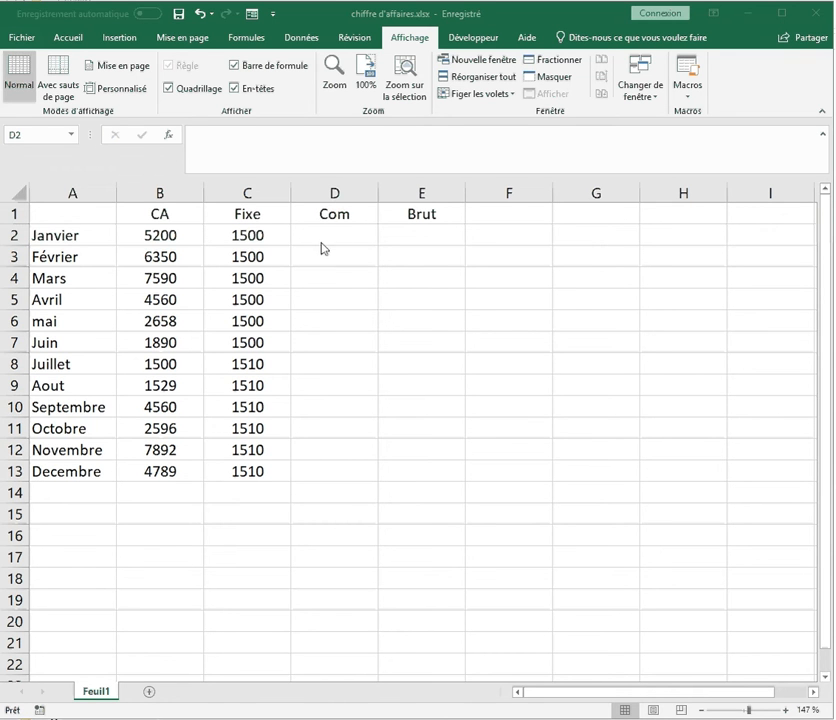
Enter the formula =B2*0,05 in cell D2 to calculate January's commission
left_click(335, 241)
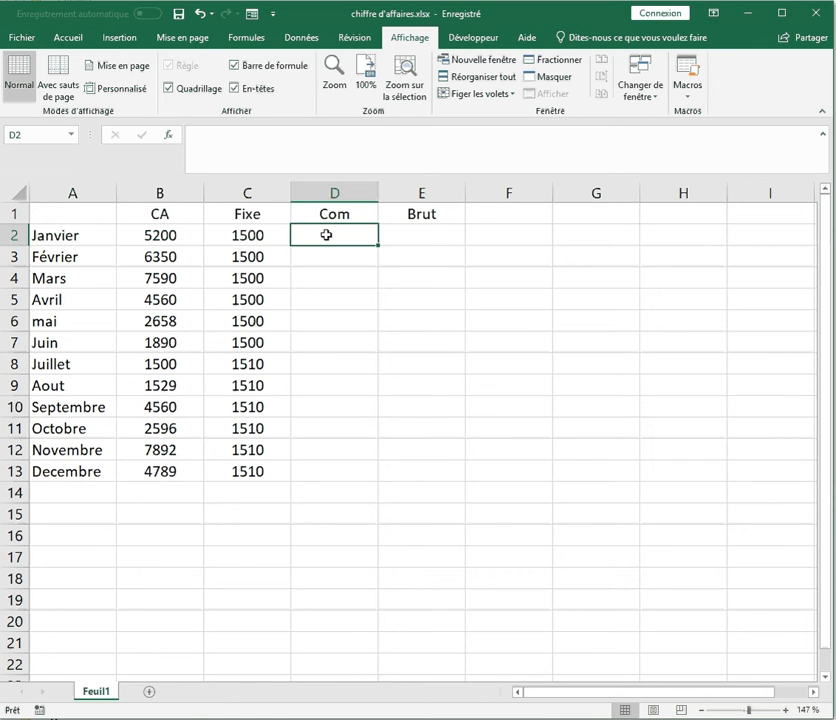
type("=")
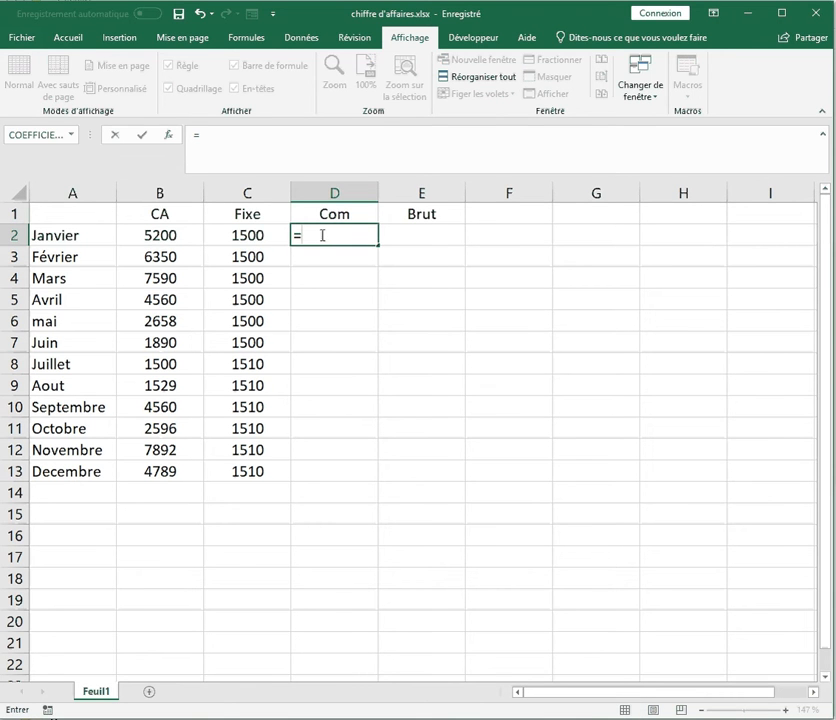
left_click(174, 236)
type("*")
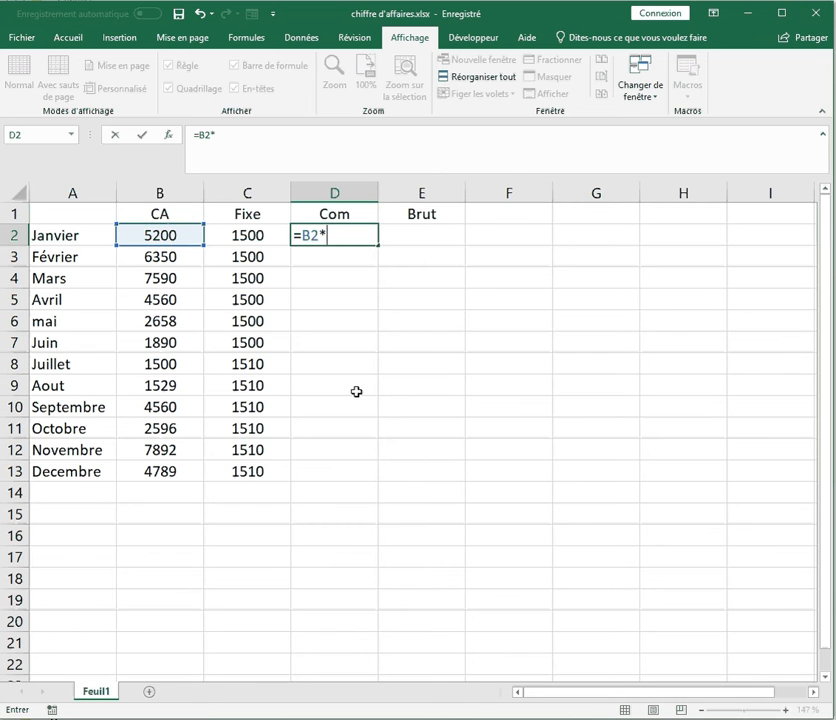
type("0,05")
key("Return")
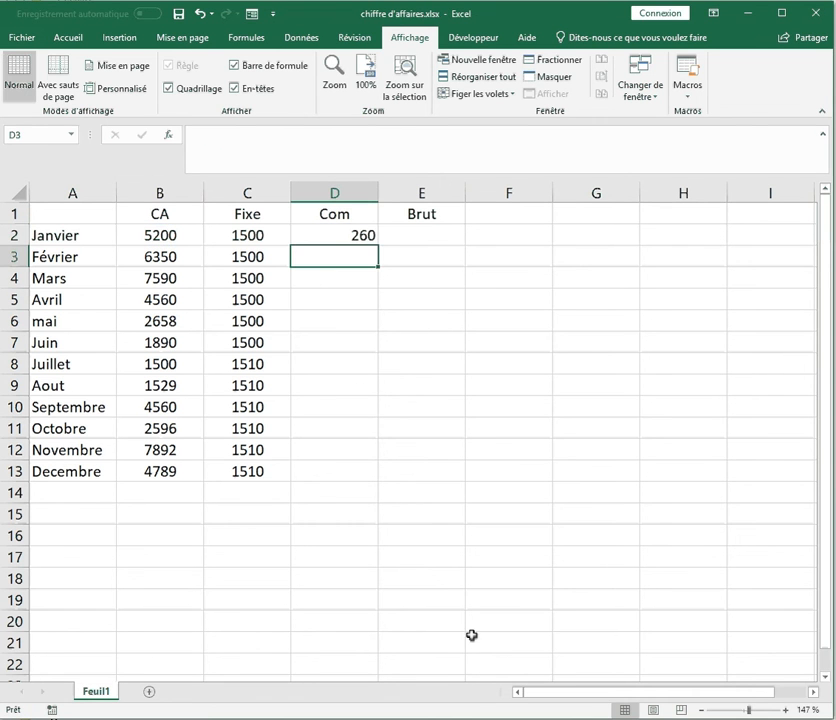
Fill the commission formula from D2 down to D13 and check the copied formulas in several rows
left_click(341, 236)
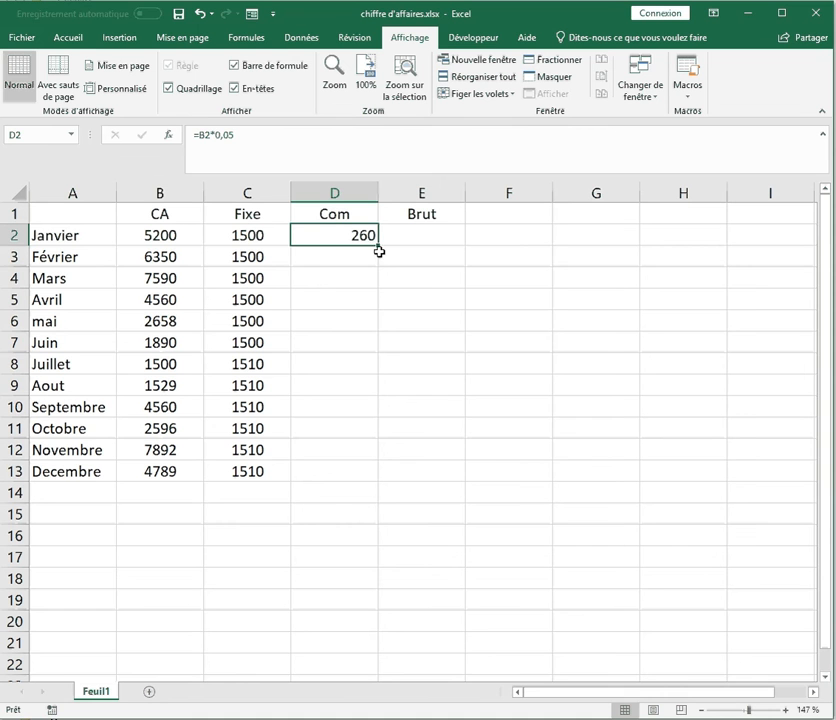
left_click_drag(378, 245, 361, 473)
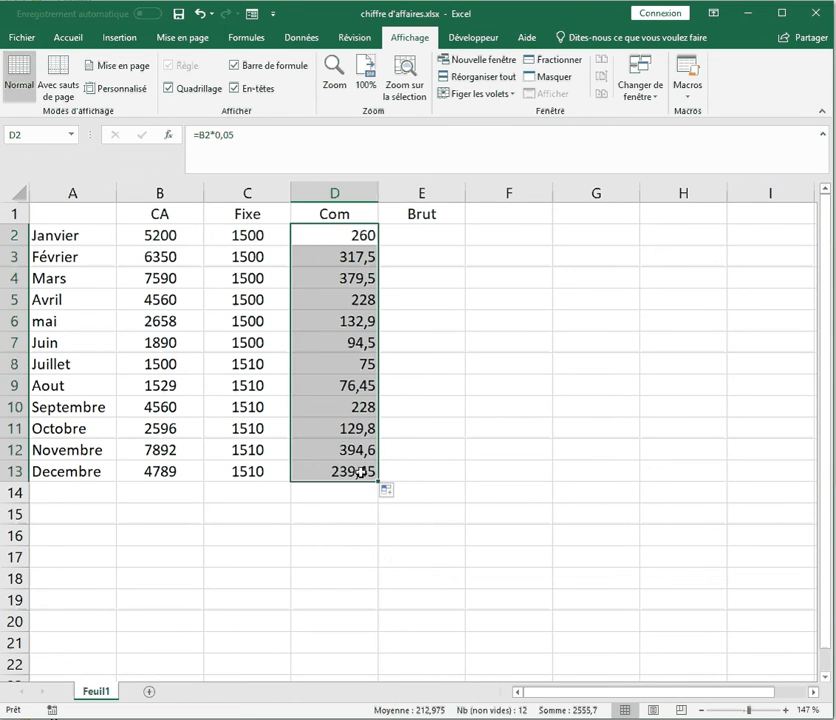
left_click(311, 257)
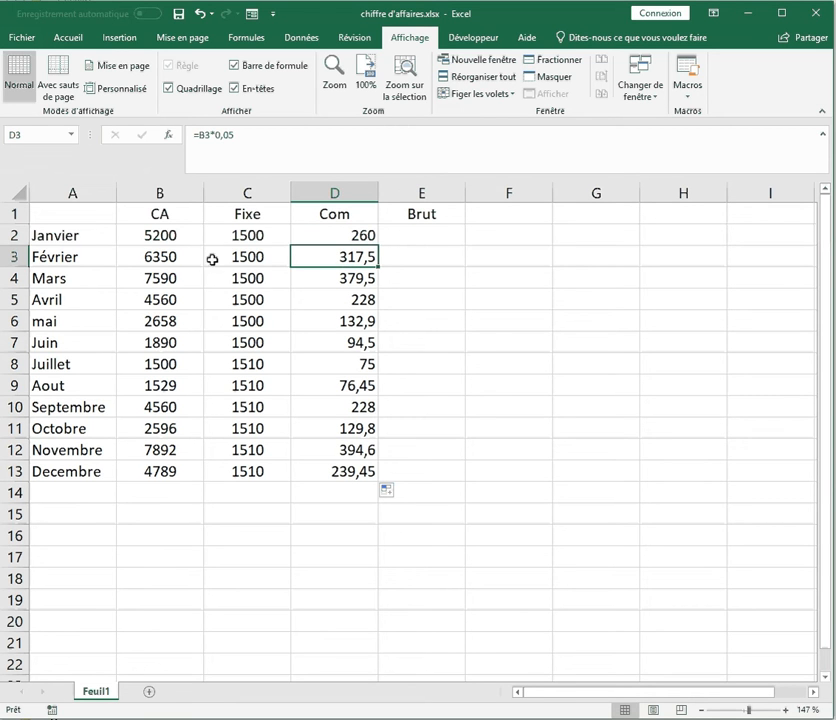
left_click(323, 279)
left_click(332, 301)
left_click(337, 369)
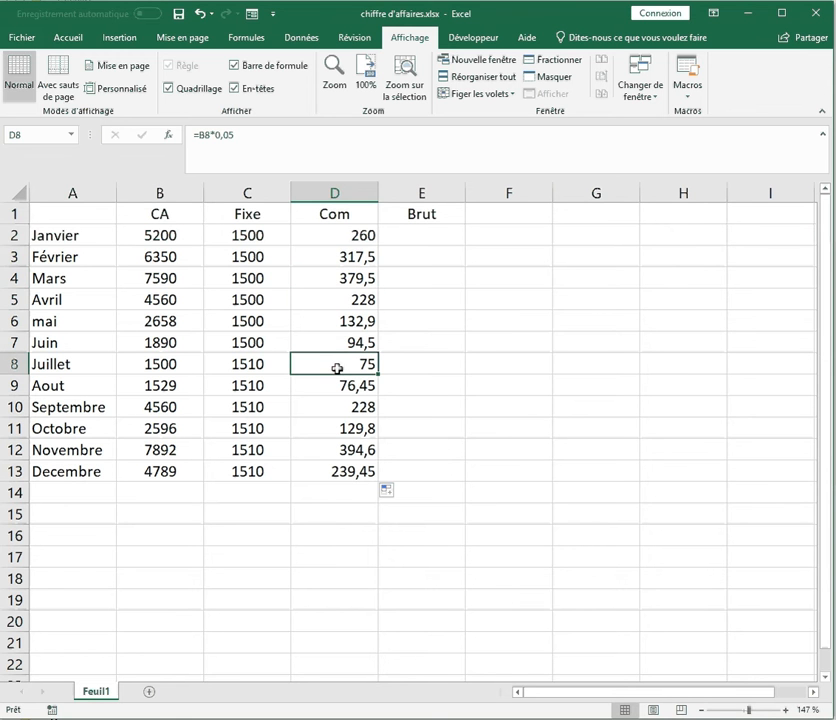
Enter the formula =C2+D2 in cell E2 to calculate January's gross pay
left_click(444, 235)
type("=")
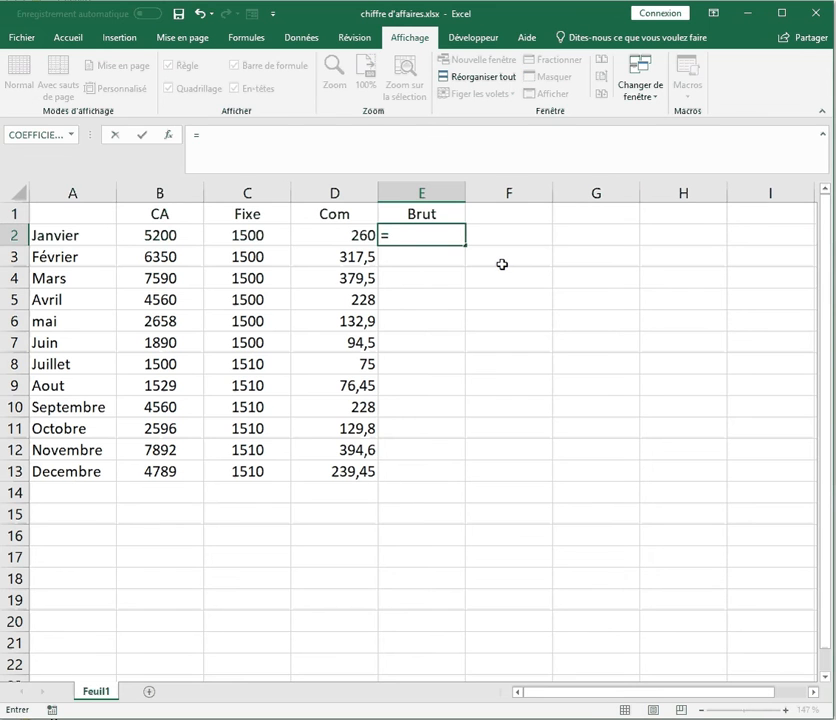
left_click(264, 243)
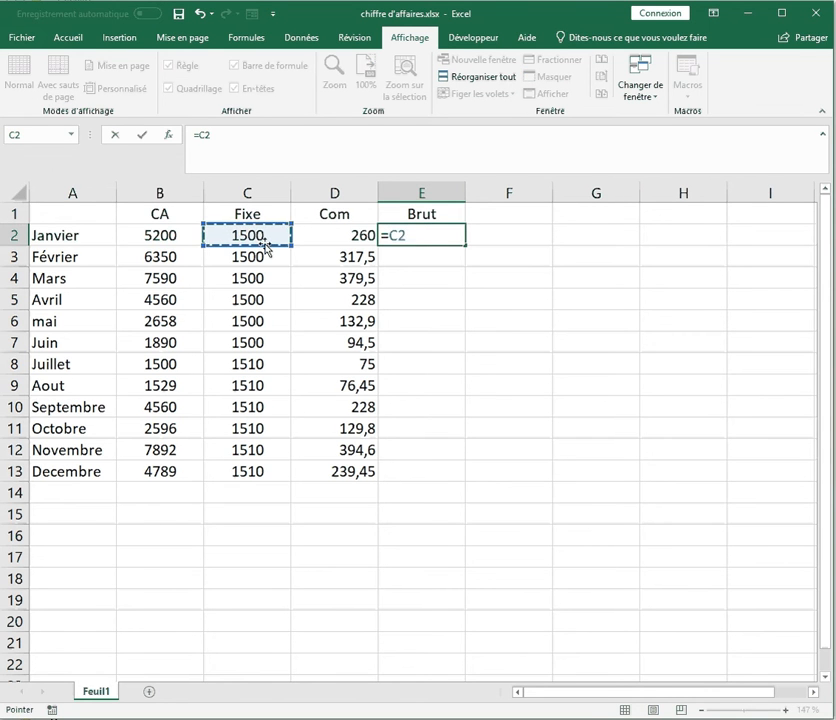
type("*")
key("BackSpace")
type("+")
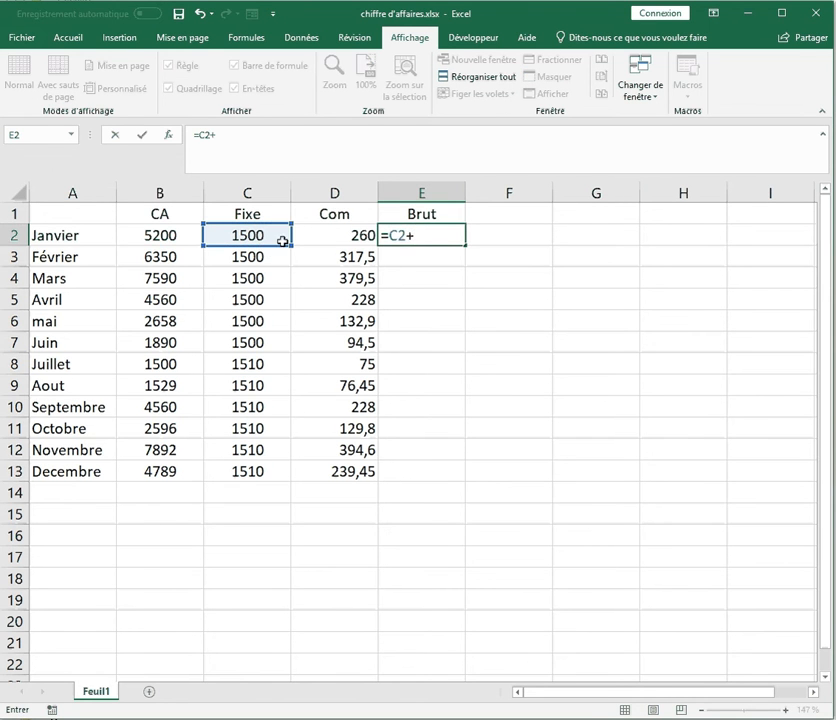
left_click(313, 242)
key("Return")
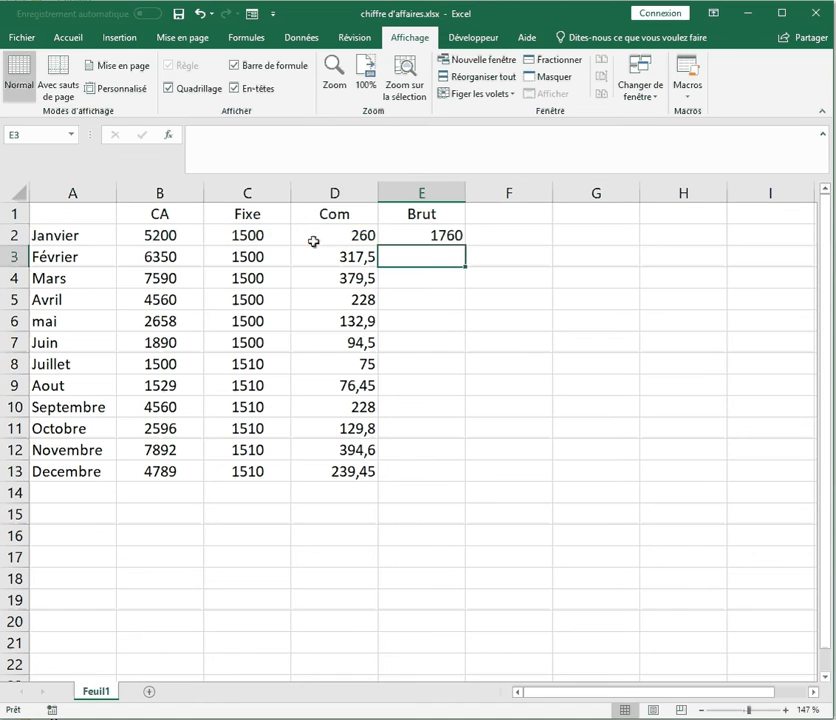
Fill the gross pay formula from E2 down to E13 and check the copied formula in E3
left_click(428, 236)
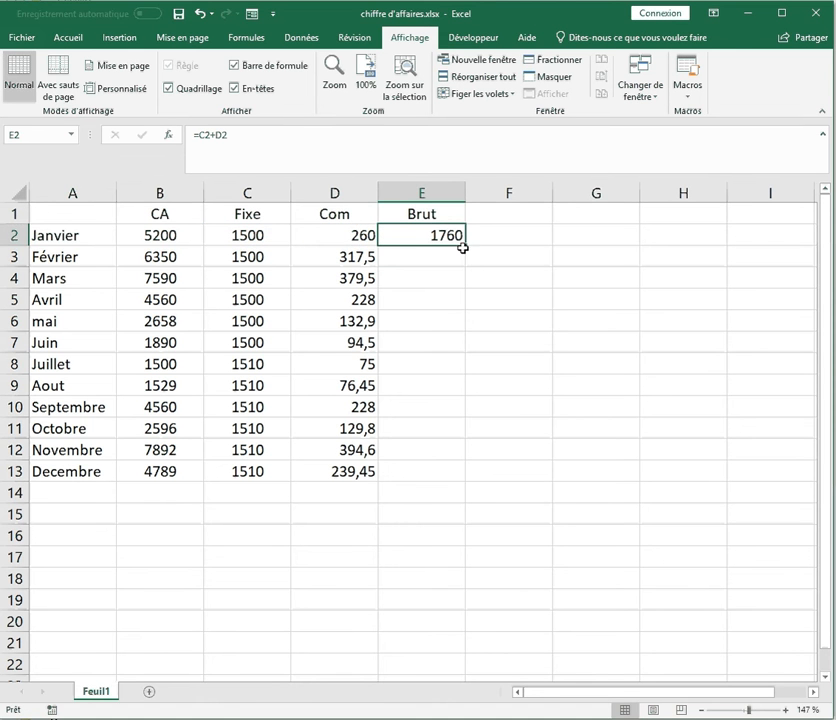
left_click_drag(467, 244, 466, 468)
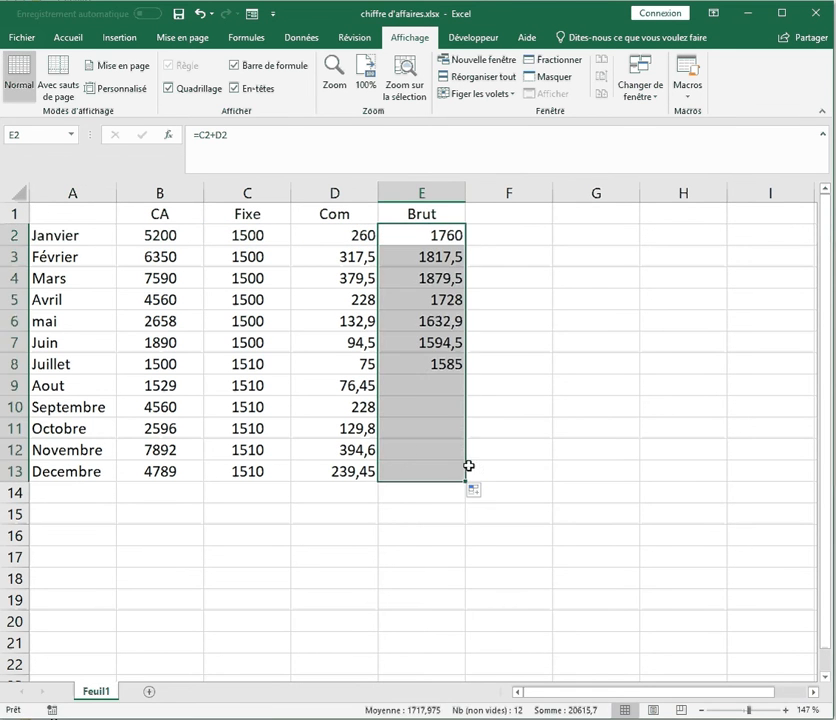
left_click(406, 264)
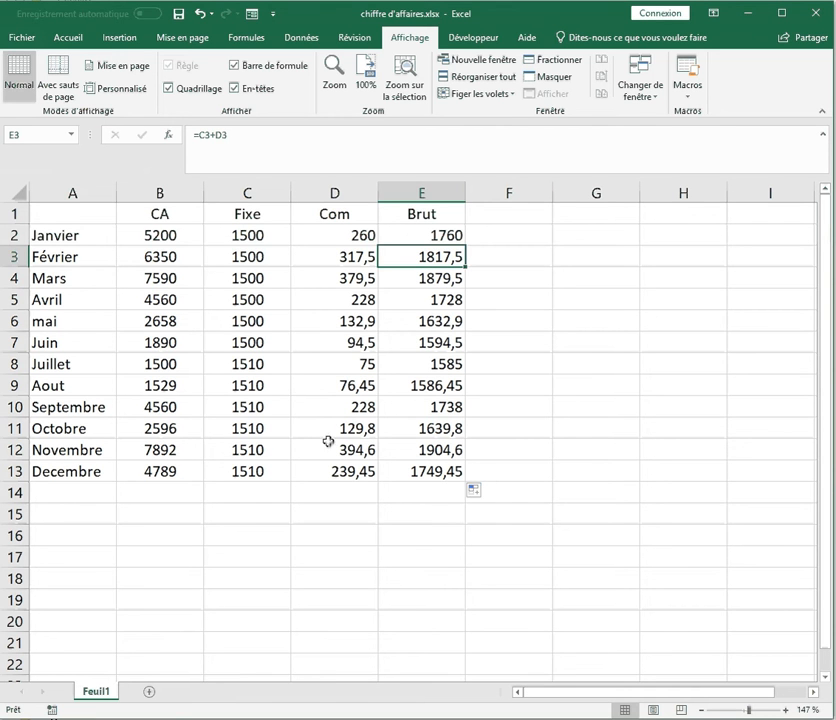
left_click(231, 513)
left_click(88, 521)
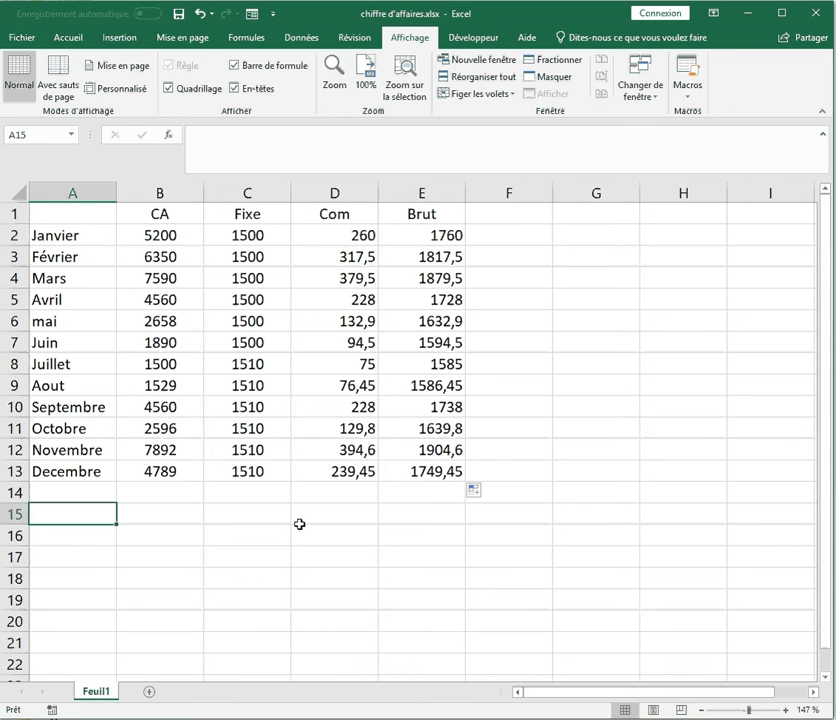
Insert a blank row above the table's header row
left_click(346, 235)
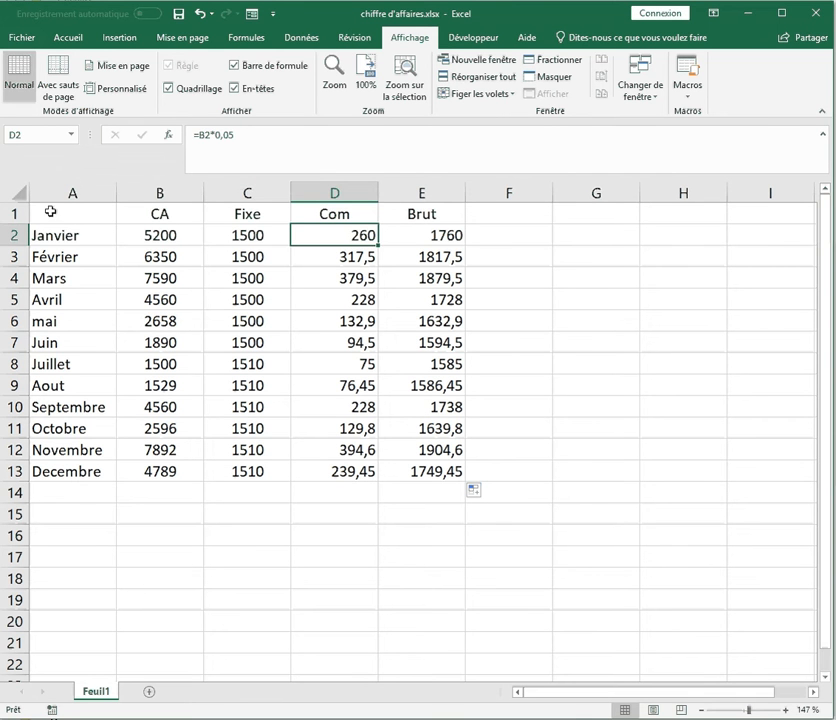
left_click(14, 213)
right_click(18, 213)
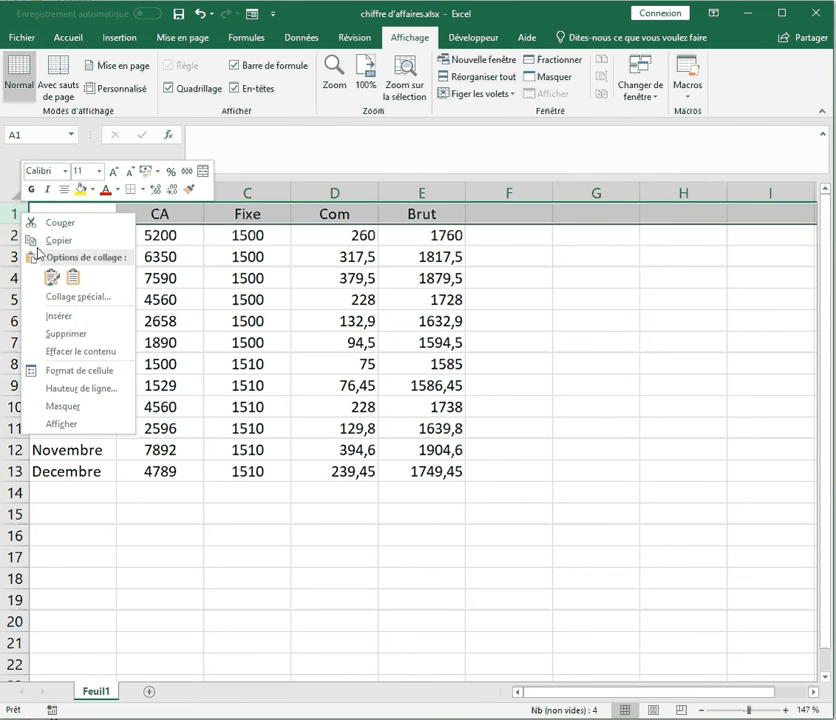
left_click(70, 316)
Label cell A1 "Taux" and enter a rate of 5% in B1
left_click(82, 220)
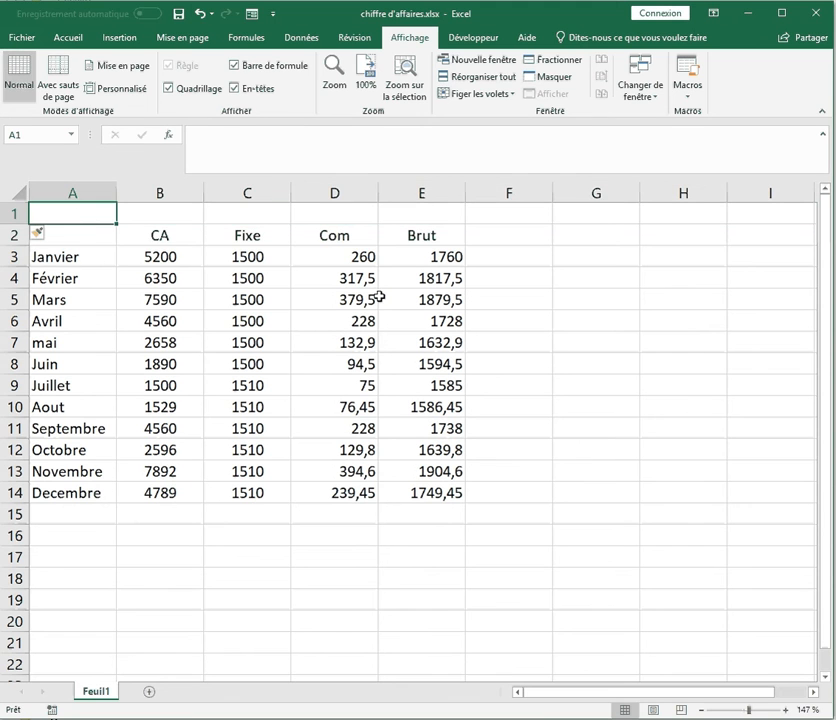
type("a")
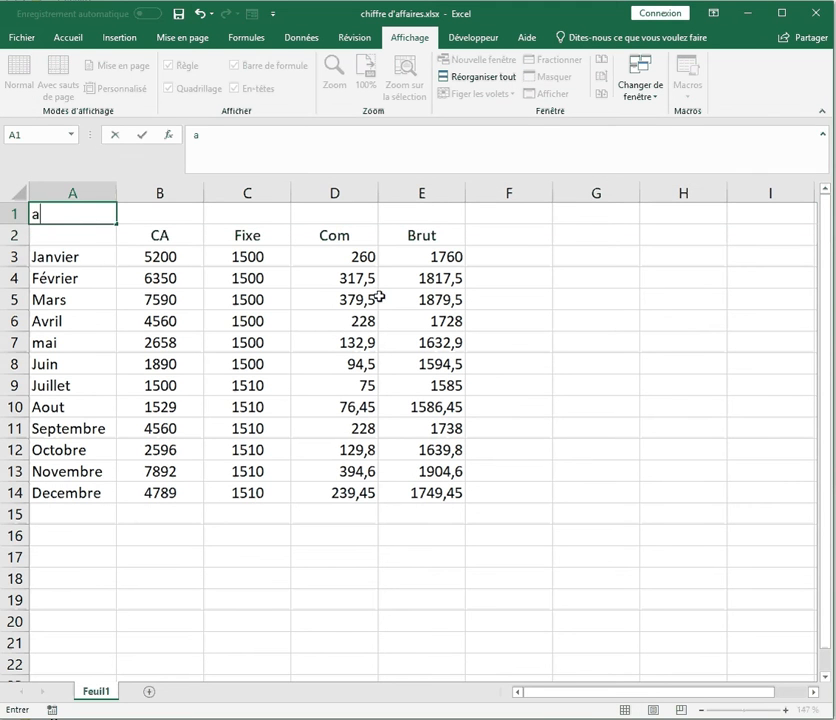
key("BackSpace")
type("Taux")
key("Tab")
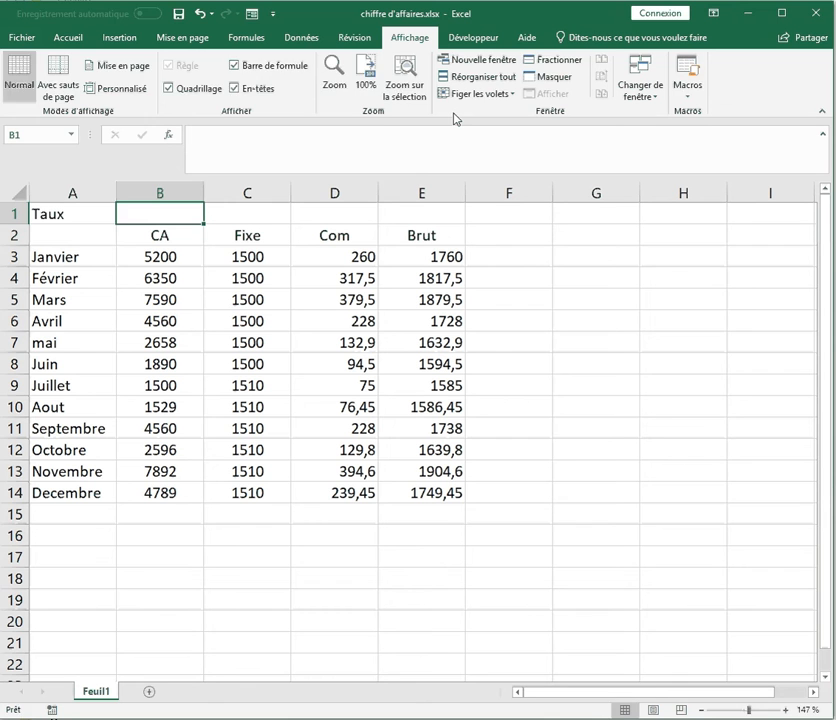
type("5")
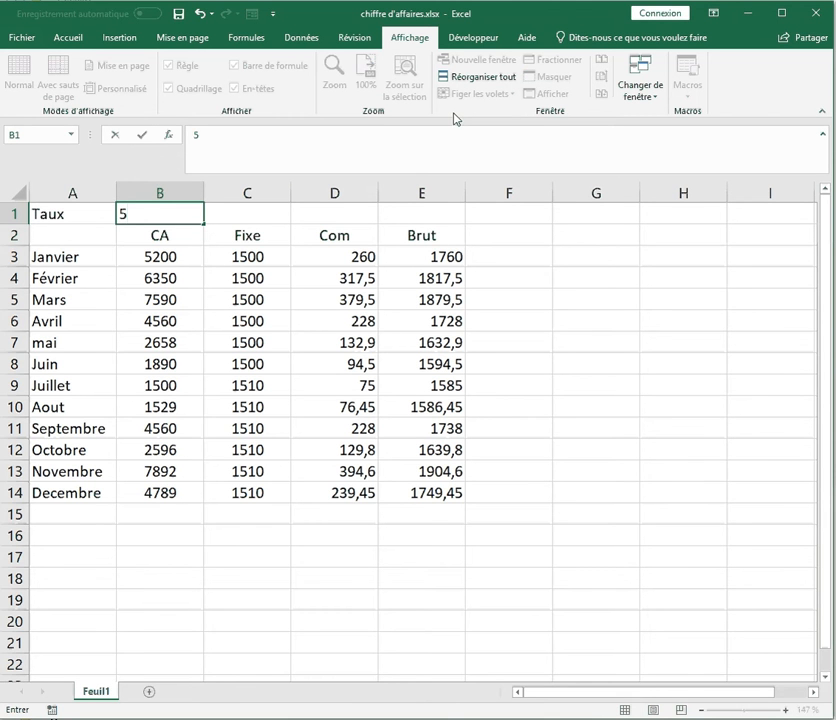
type("%")
left_click(358, 316)
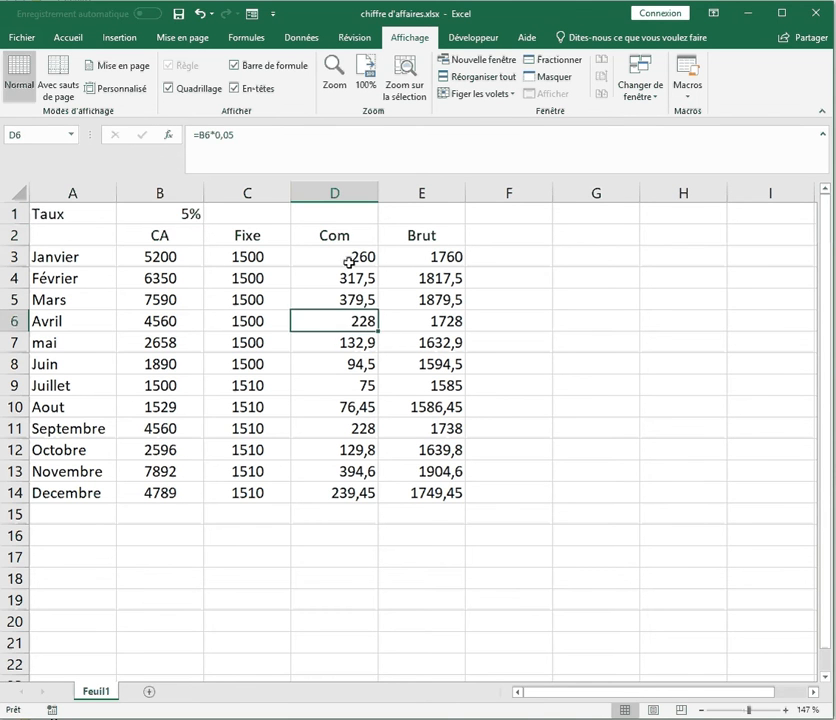
Clear the commission cells D3:D14 and enter the formula =B3*B1 in D3
left_click_drag(347, 258, 350, 493)
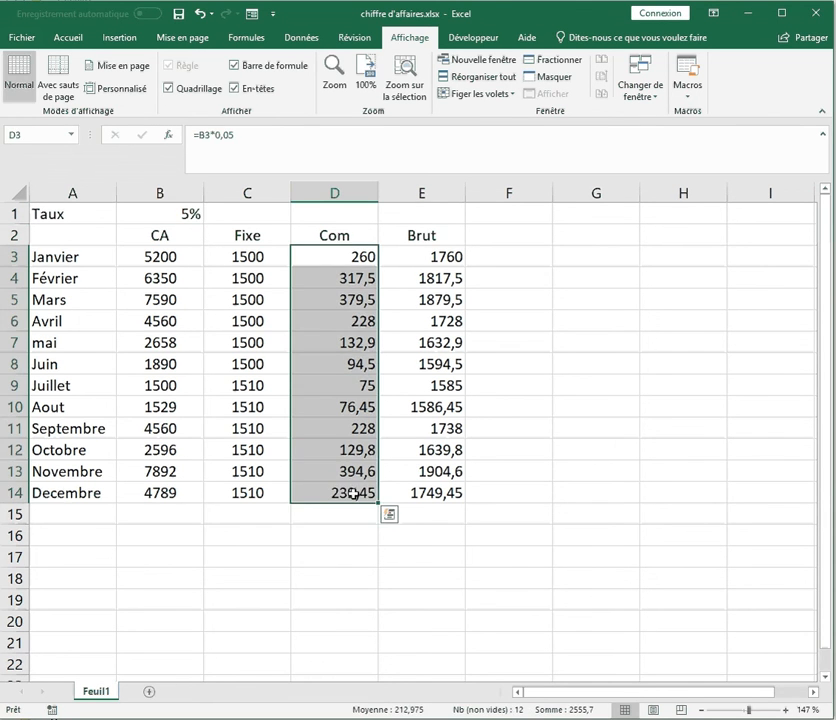
key("Delete")
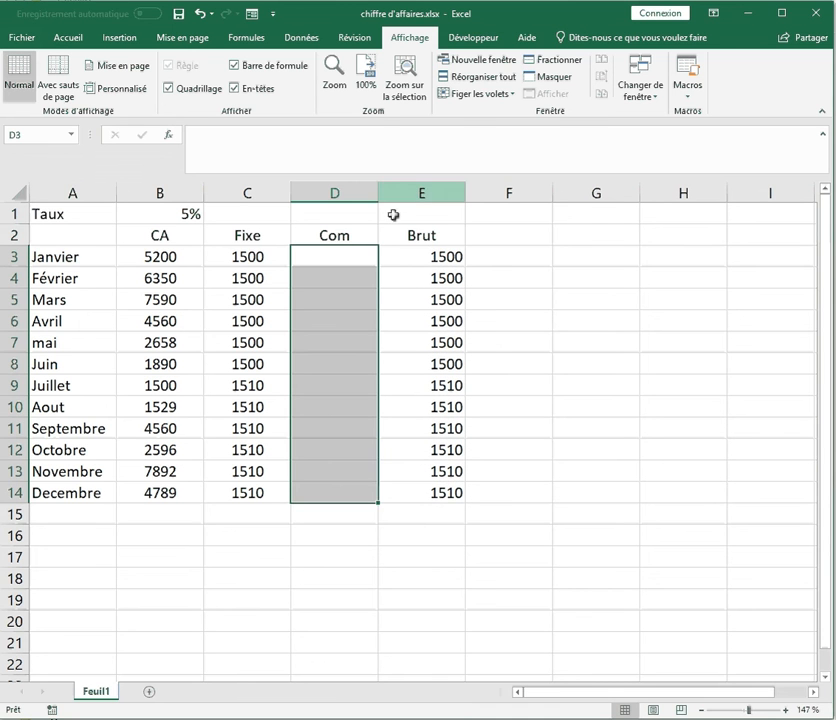
left_click(353, 259)
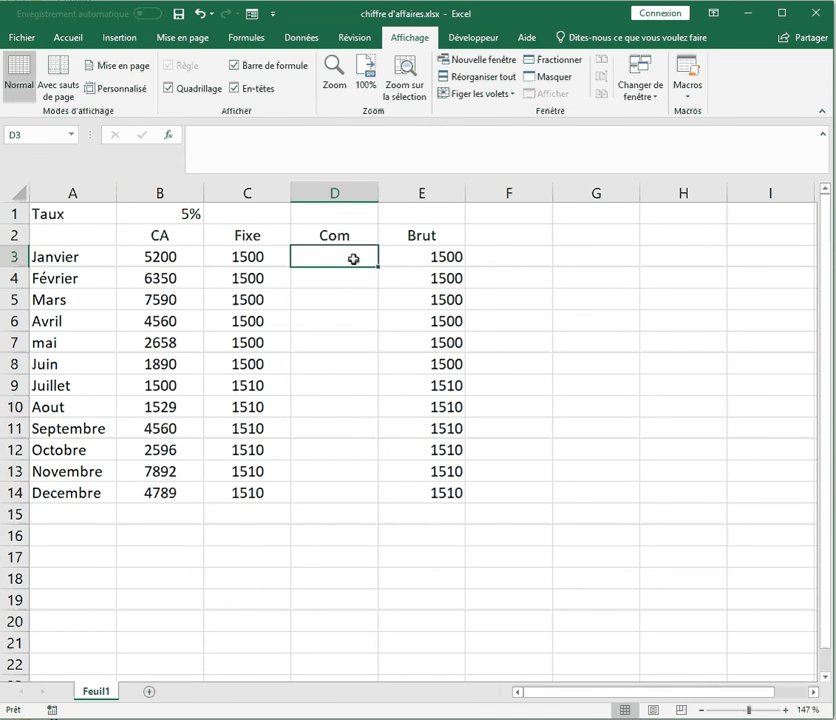
type("=")
left_click(192, 261)
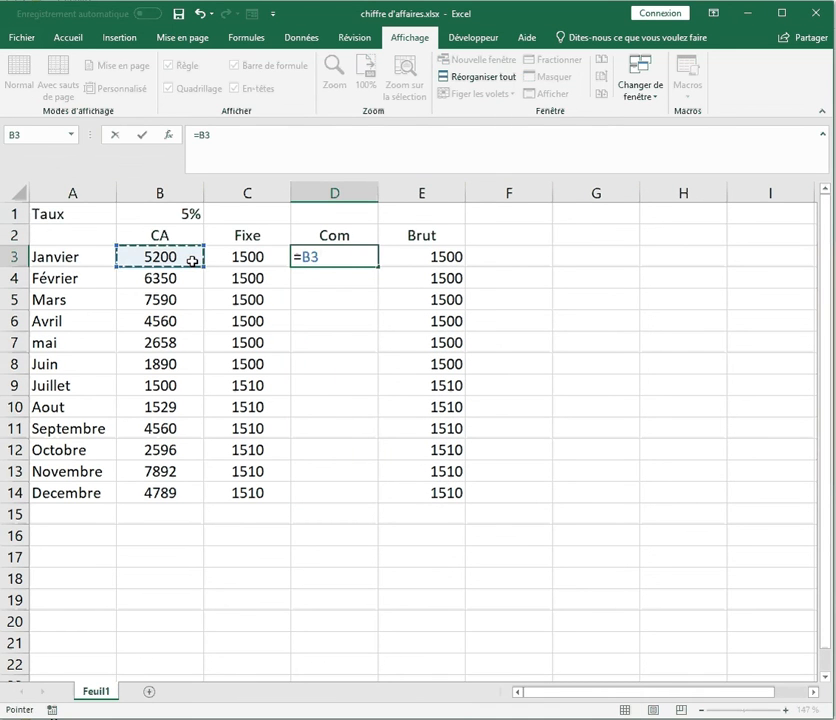
type("*")
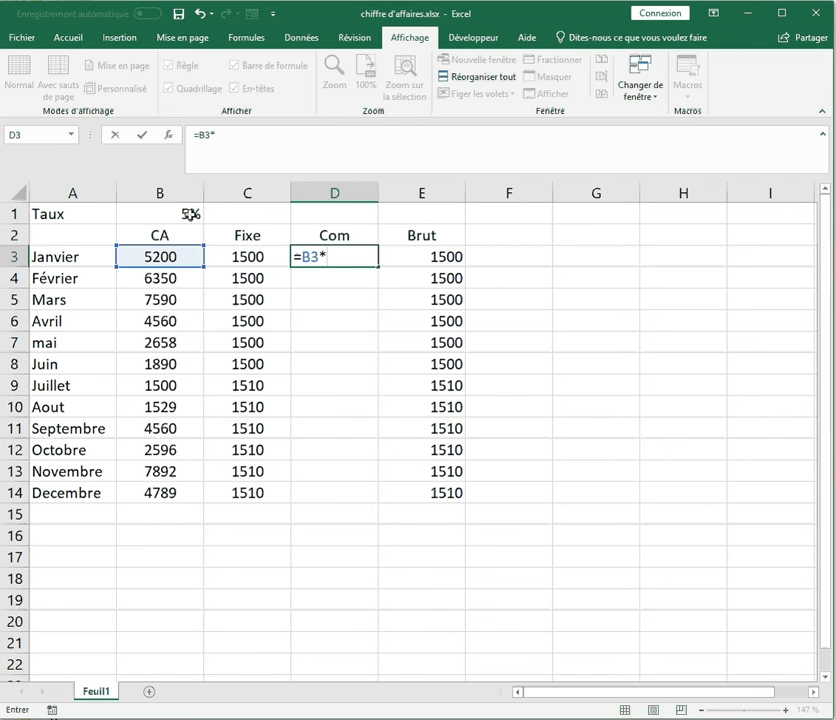
left_click(190, 214)
key("Return")
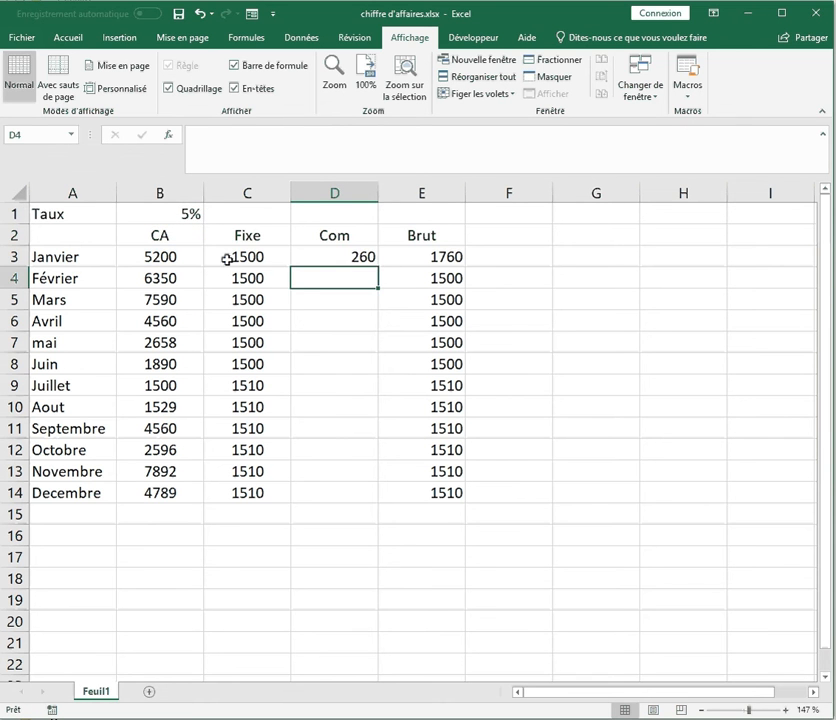
Fill the formula from D3 down to D14 and inspect the copied formula in D4
left_click(368, 258)
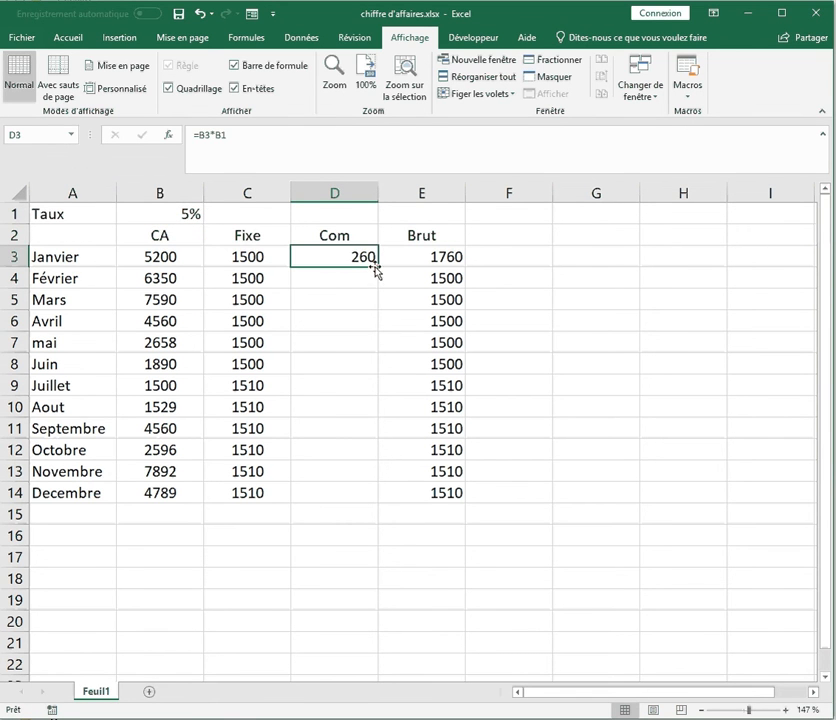
left_click_drag(375, 266, 360, 498)
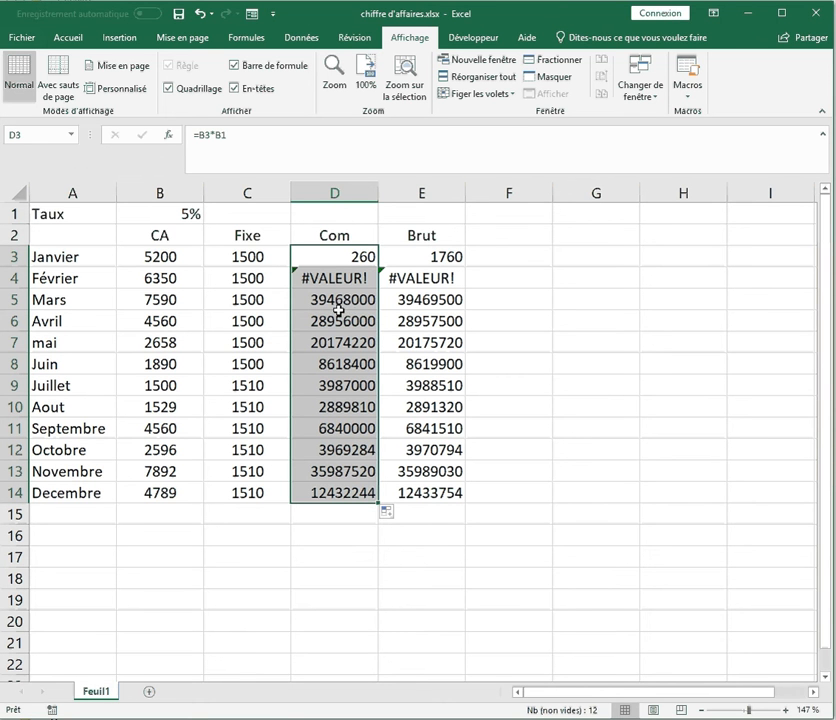
left_click(348, 280)
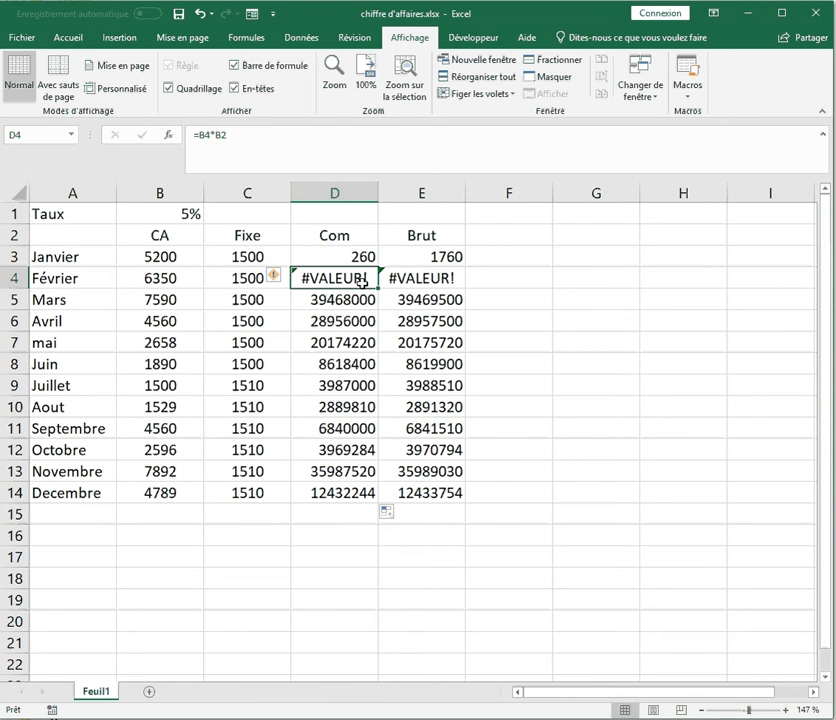
Make the rate reference in D3's commission formula absolute so that it reads =B3*$B$1
left_click(334, 257)
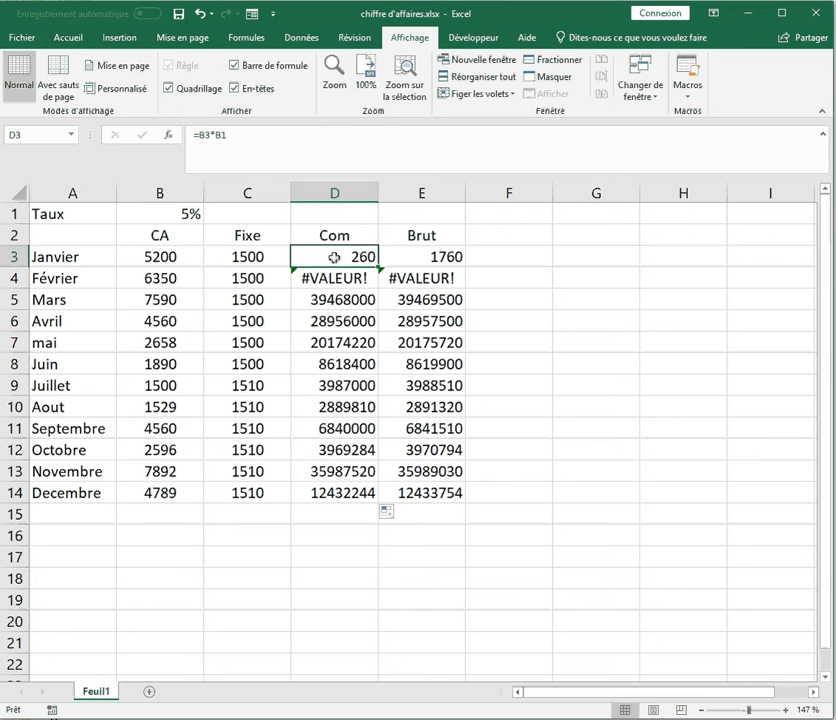
left_click(222, 135)
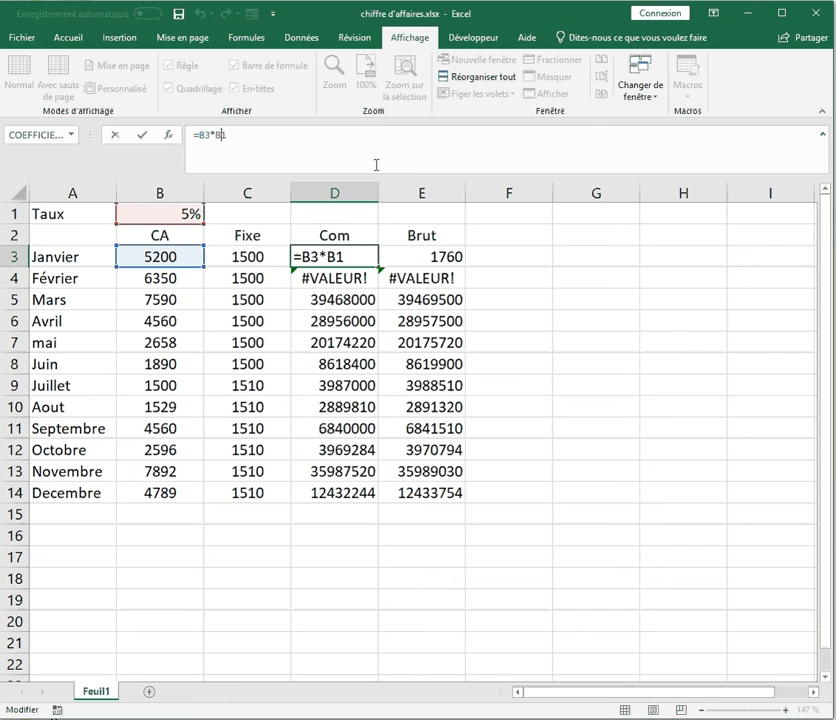
key("F4")
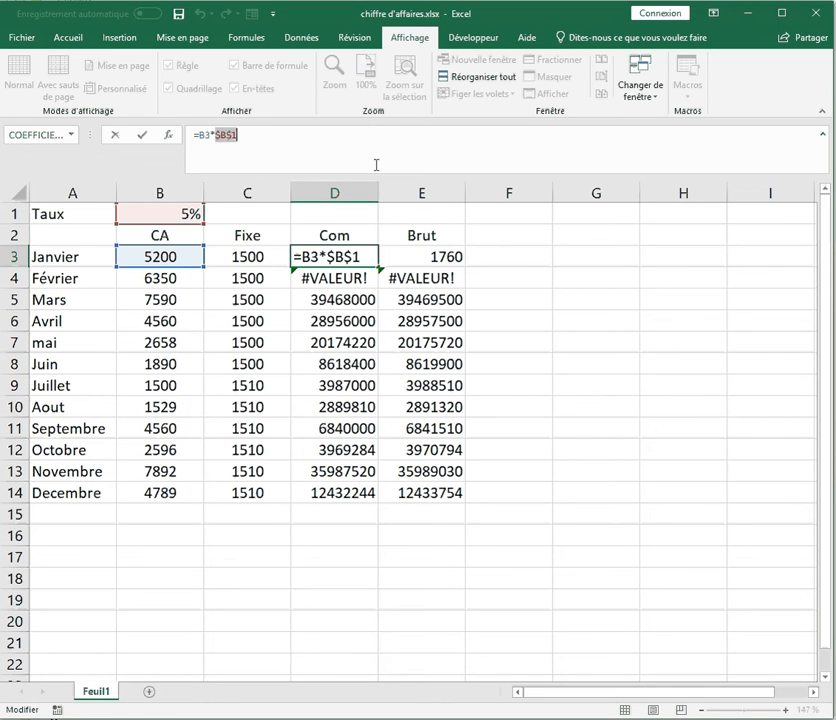
key("Return")
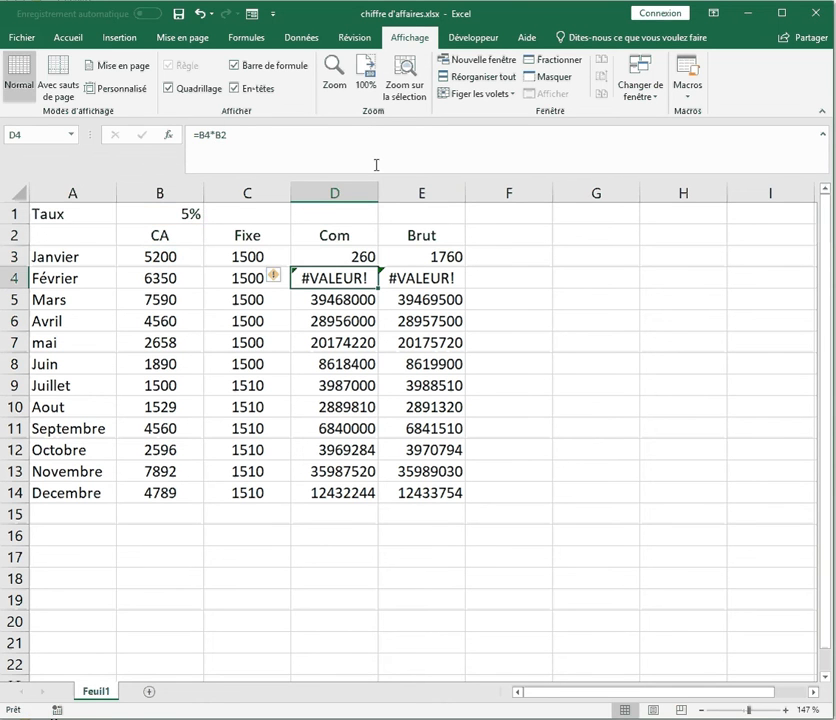
Fill the corrected commission formula from D3 down to D14 and inspect several of the copied formulas
left_click(371, 262)
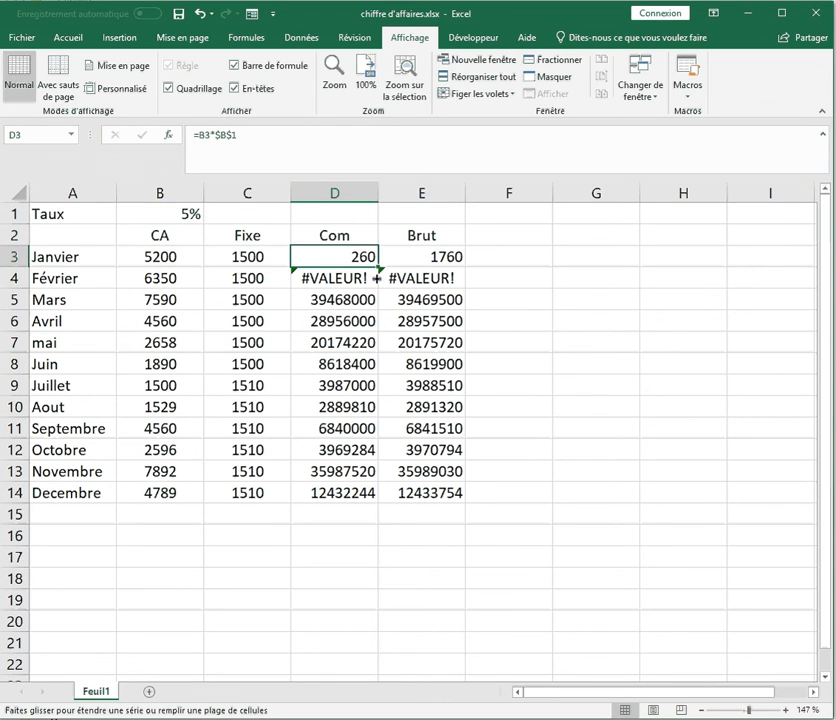
left_click_drag(377, 279, 372, 503)
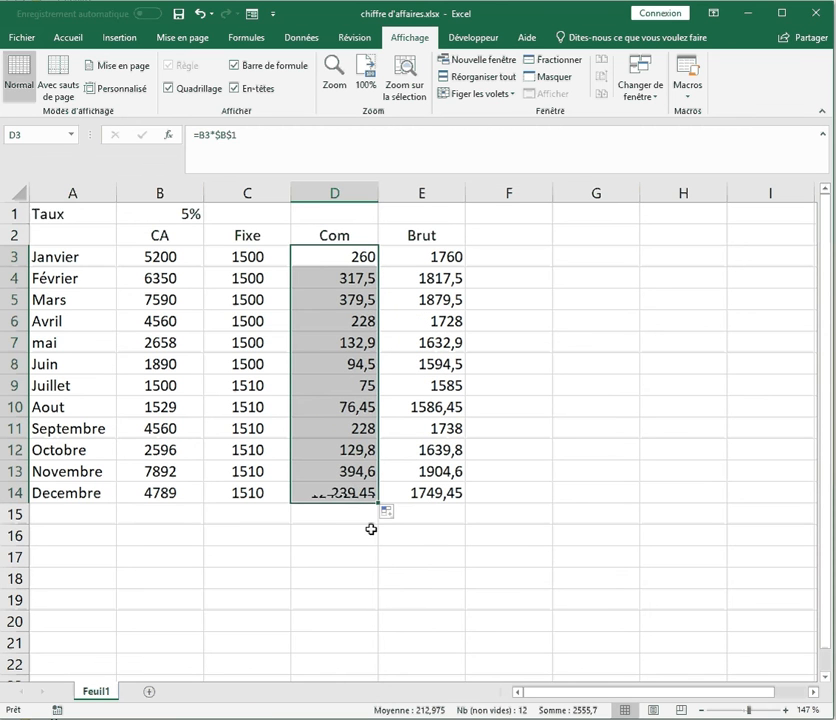
left_click(350, 280)
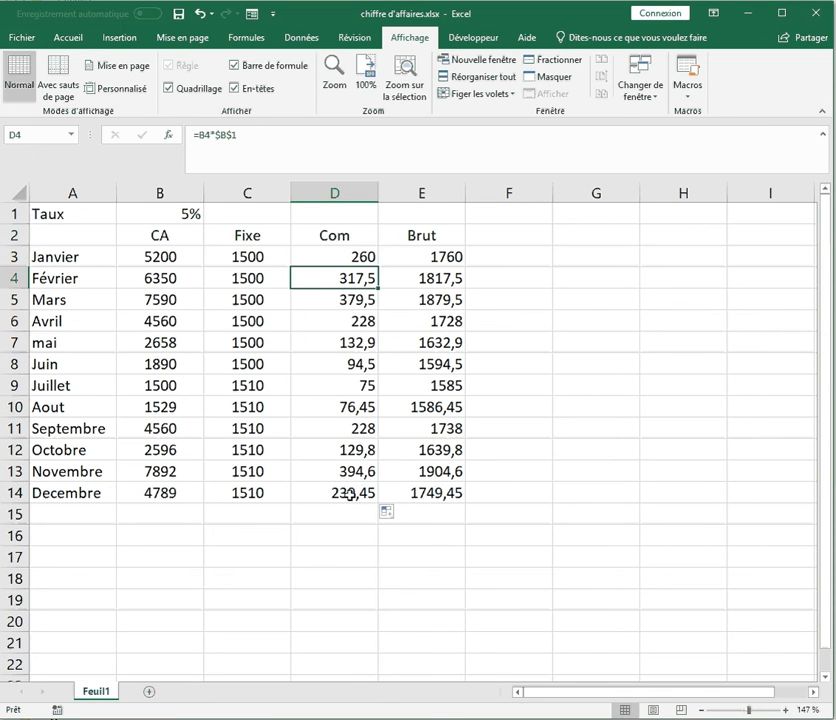
left_click(347, 473)
left_click(348, 430)
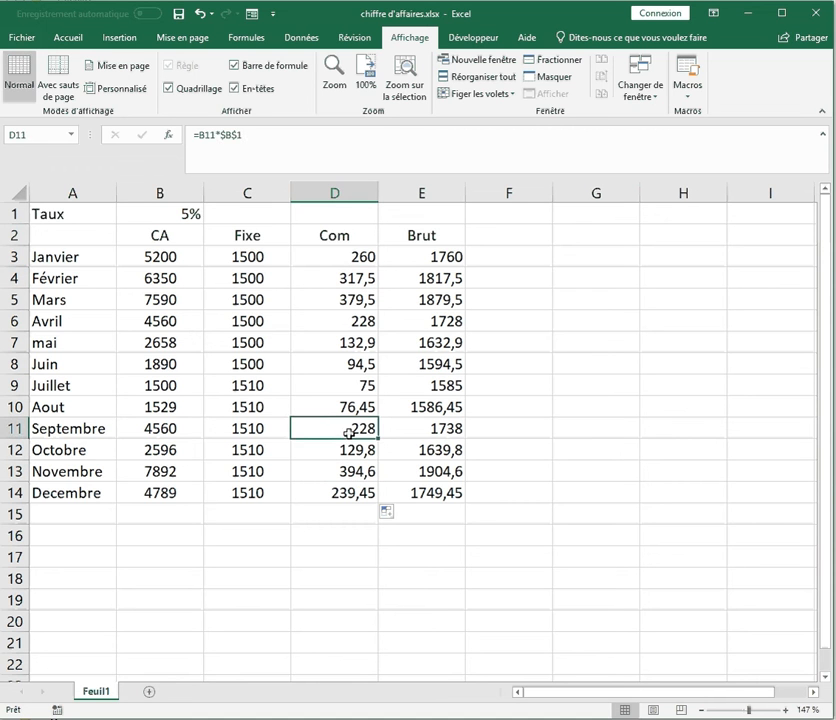
left_click(360, 385)
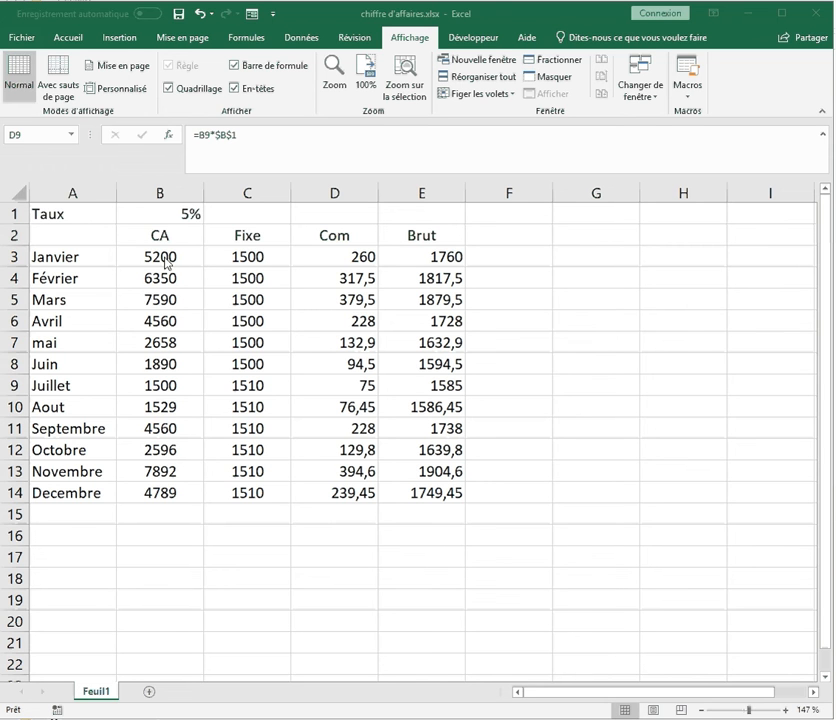
key("ctrl+v")
Total the CA column in B15 with the formula =somme(B3:B14)
left_click(176, 516)
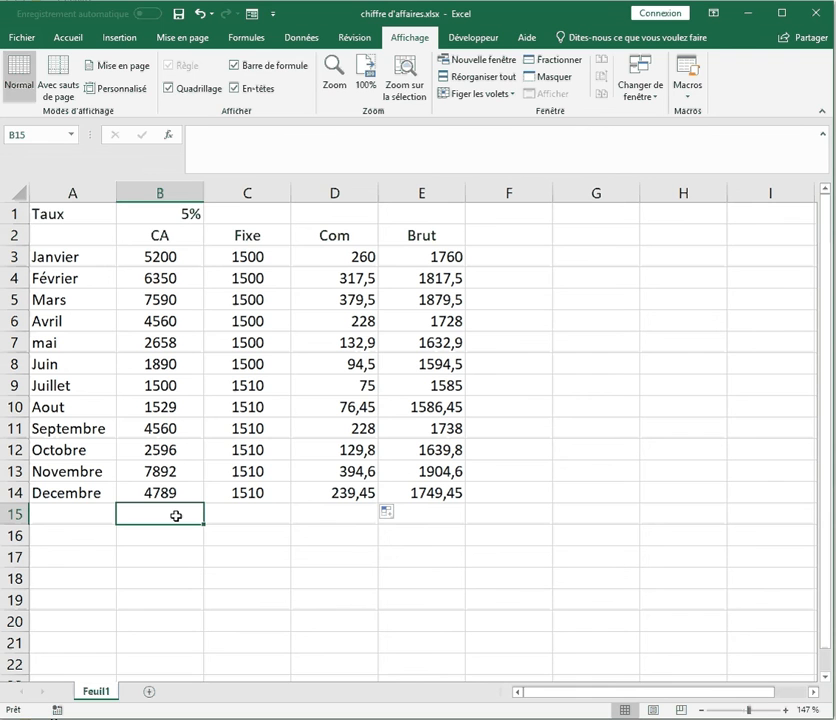
type("=somme(")
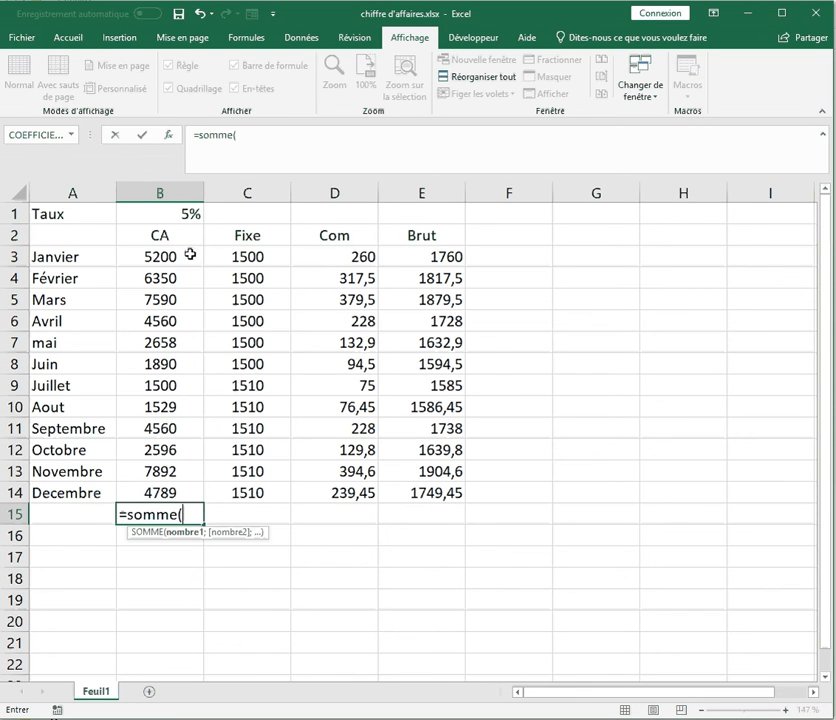
left_click_drag(190, 254, 186, 490)
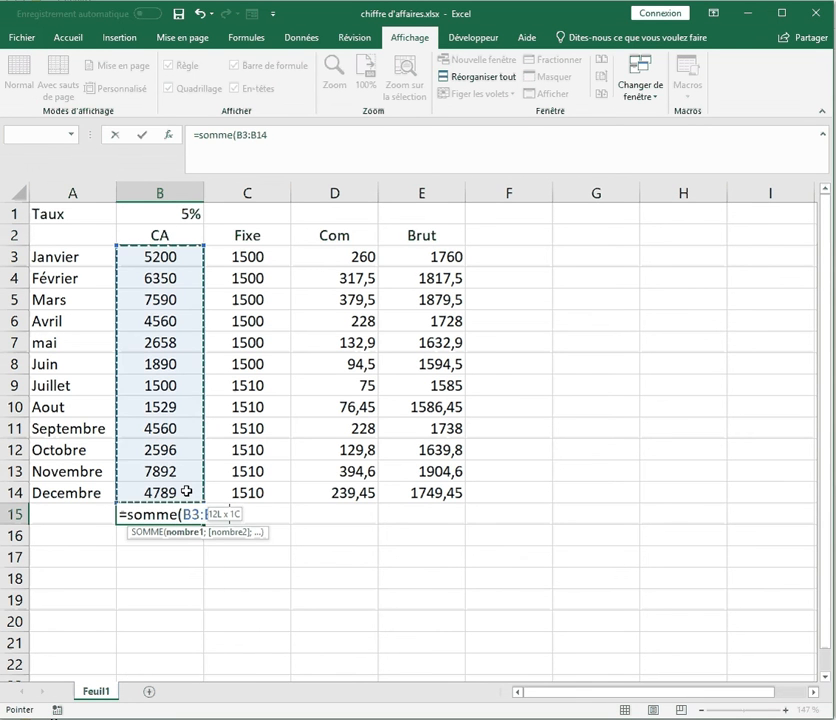
type(")")
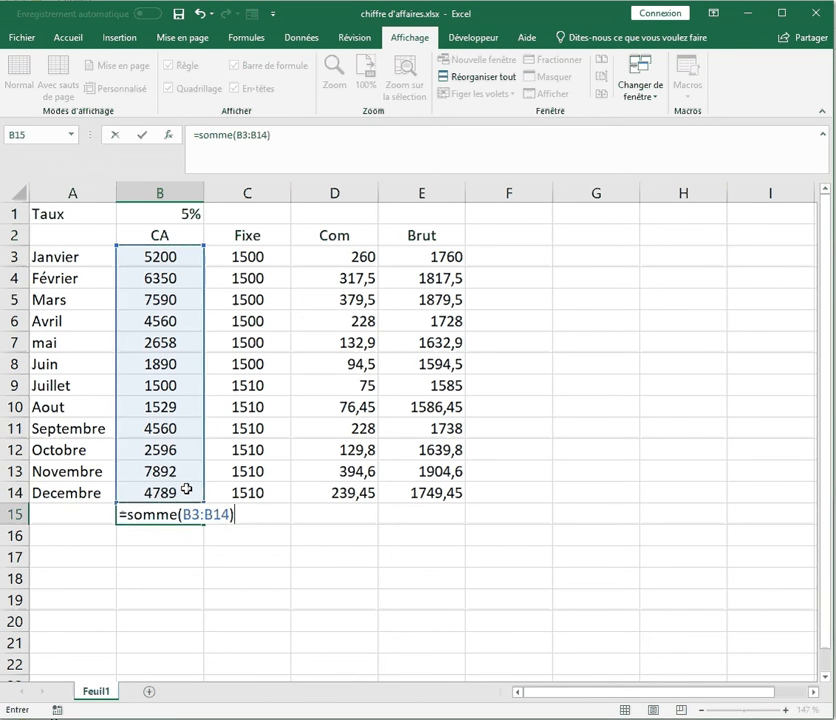
key("Return")
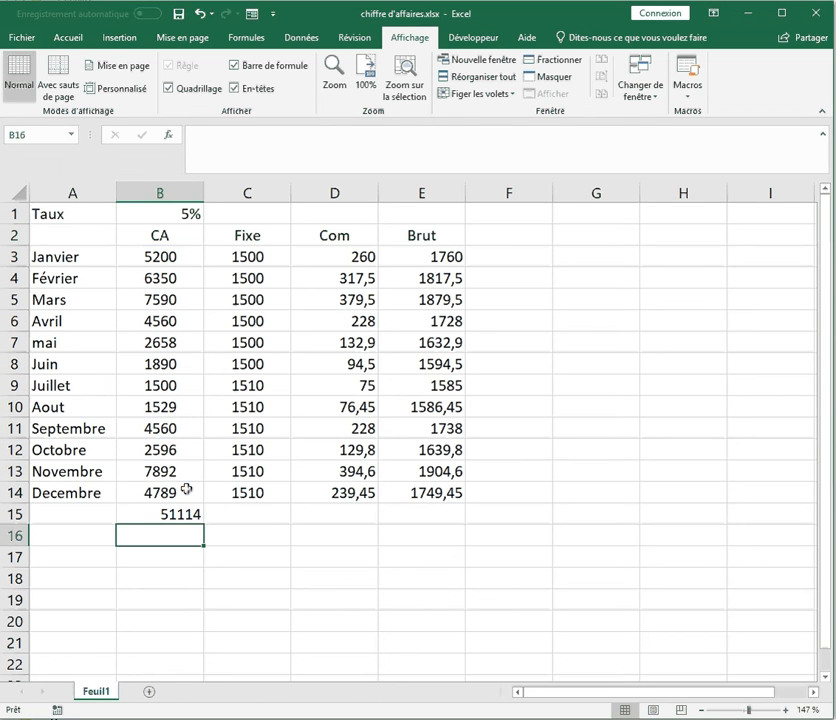
Add the column header "Part en % du CA" in F2
left_click(519, 238)
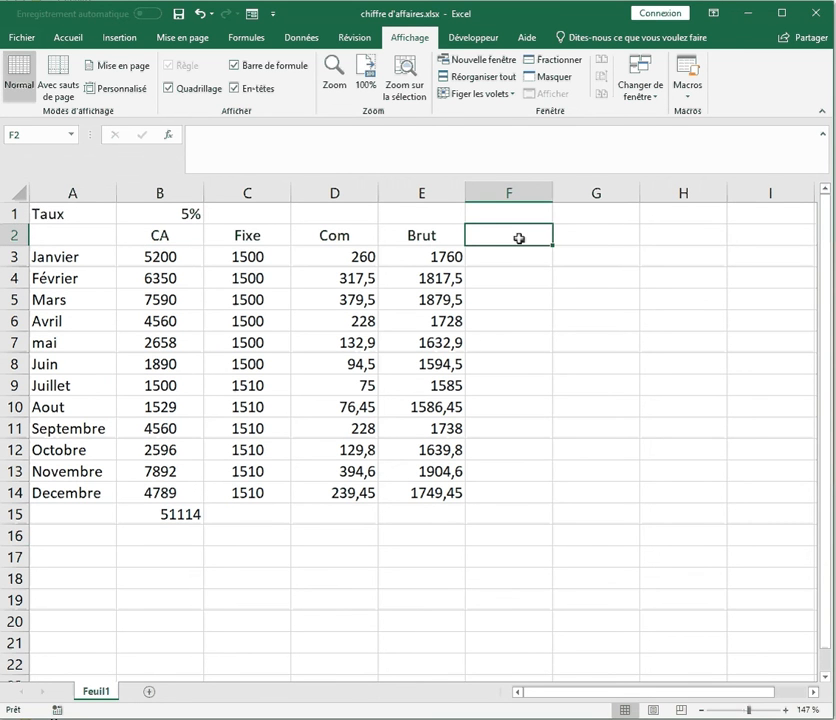
type("Part en")
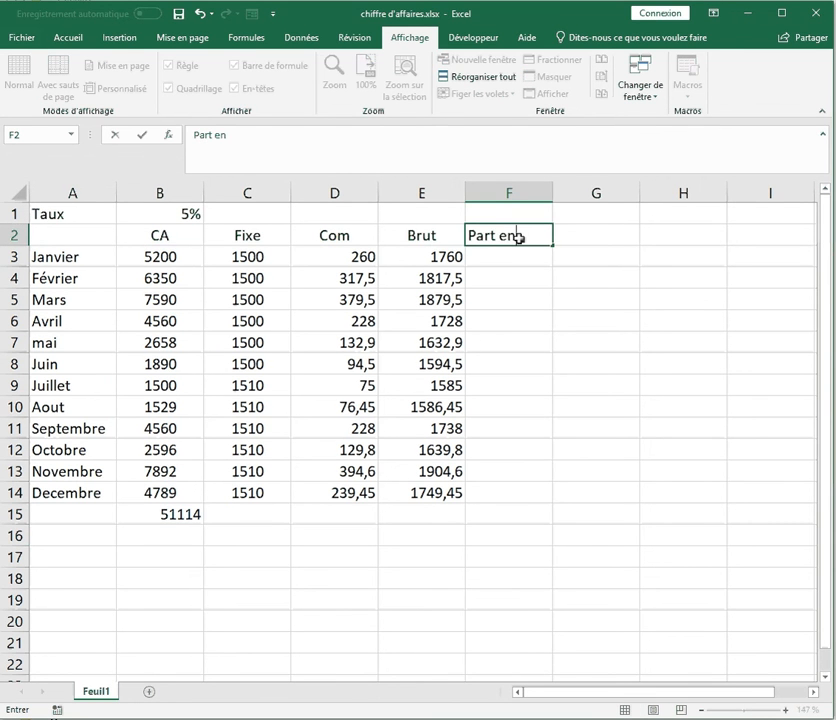
type(" % du CA")
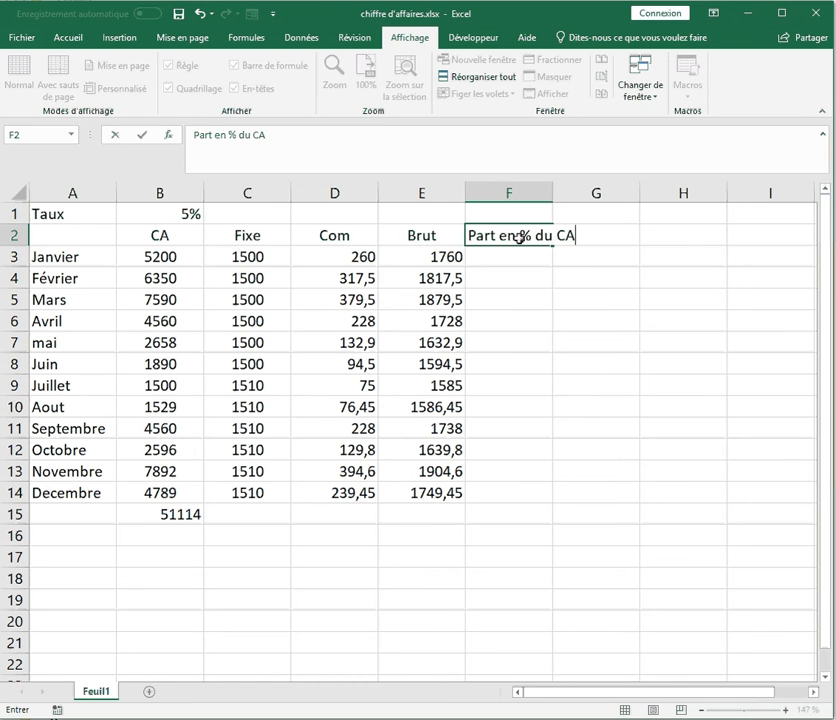
key("Return")
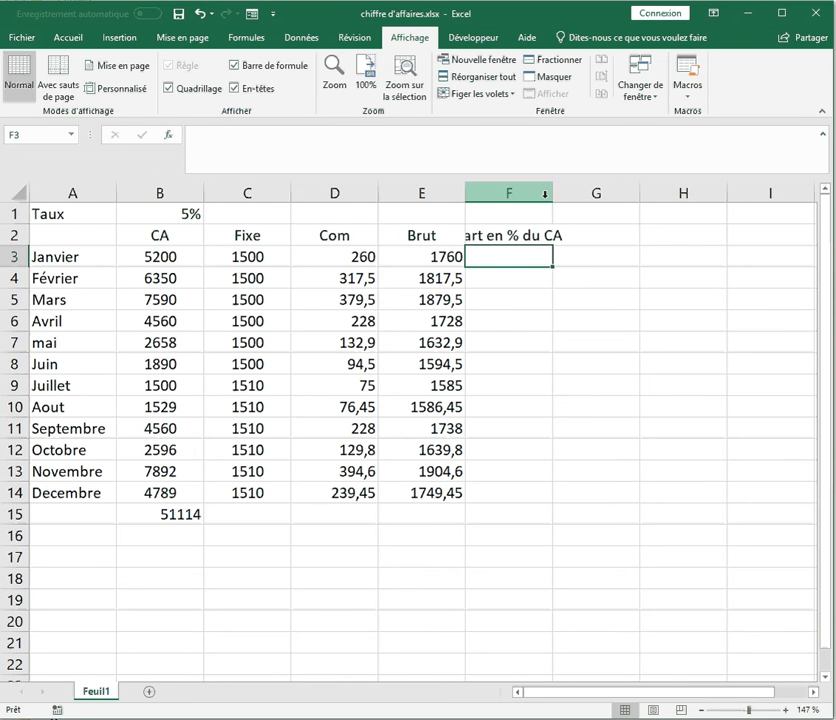
left_click(549, 195)
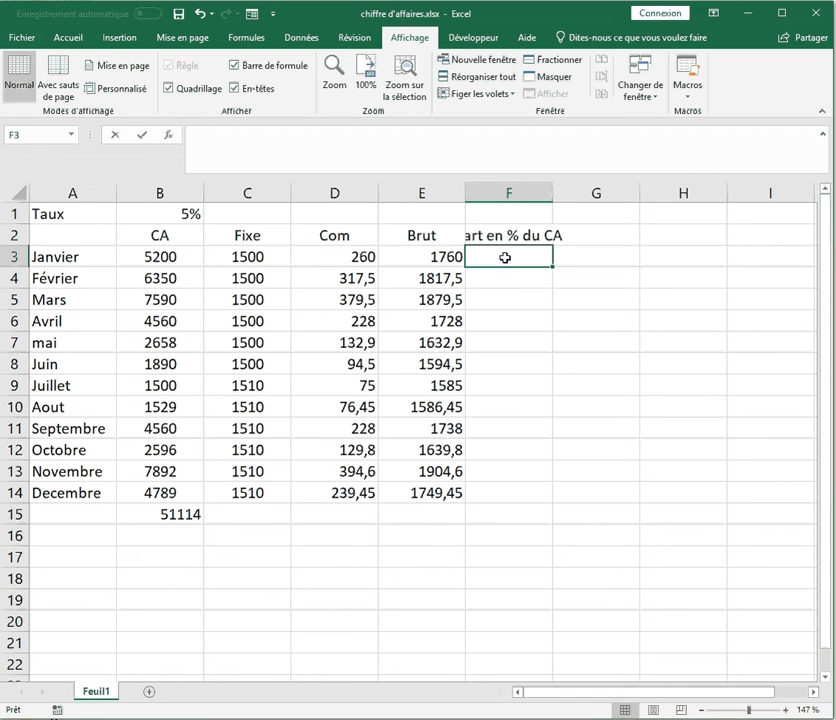
Enter the formula =B3/$B$15 in F3, with an absolute reference to the CA total
type("=")
left_click(172, 258)
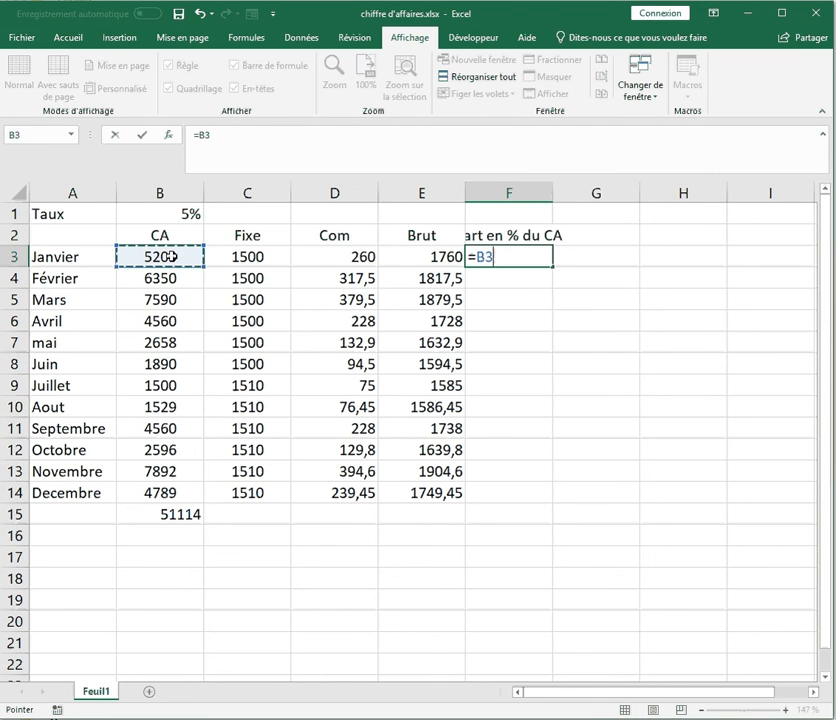
type("/")
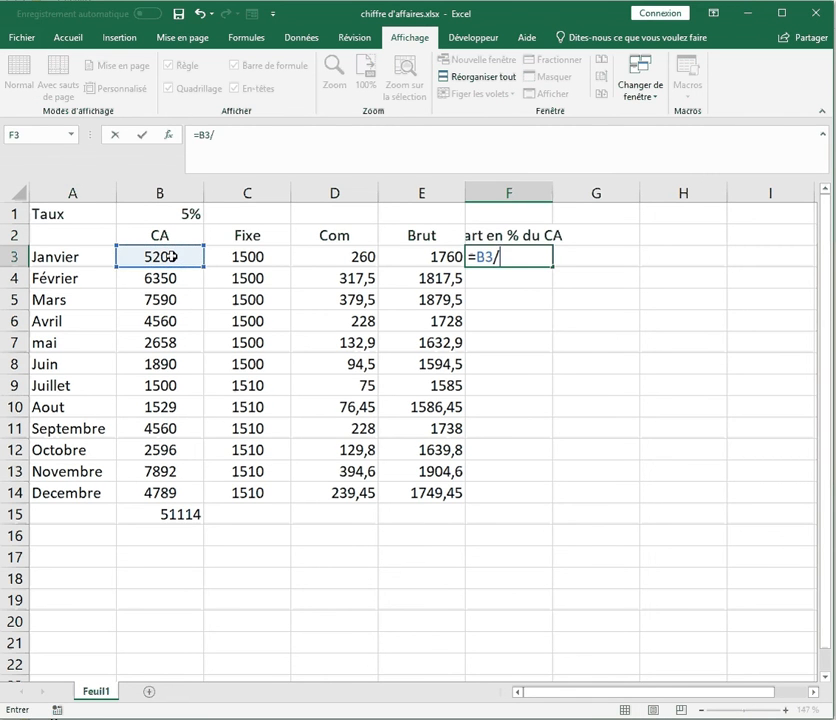
left_click(189, 513)
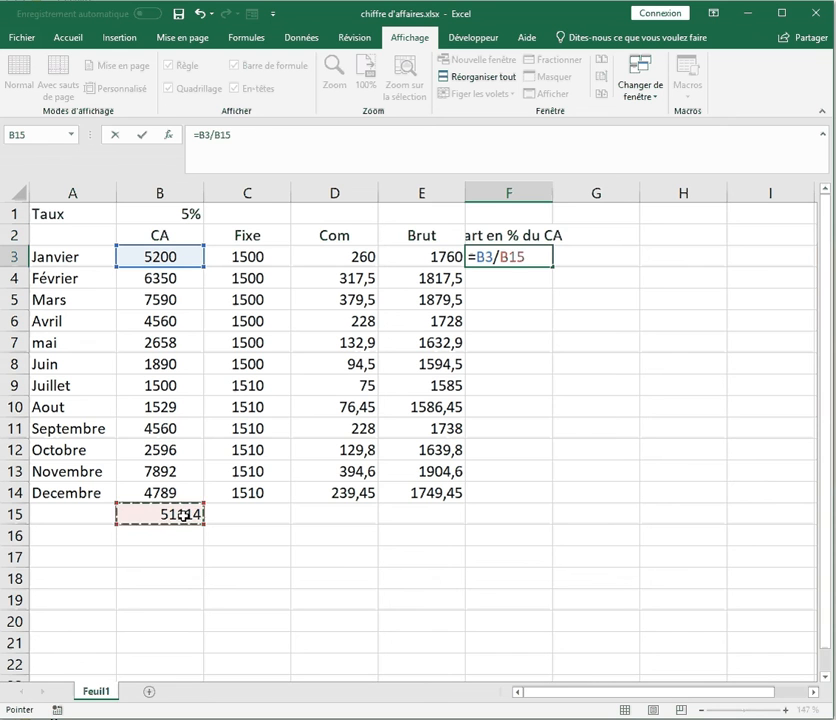
left_click(221, 138)
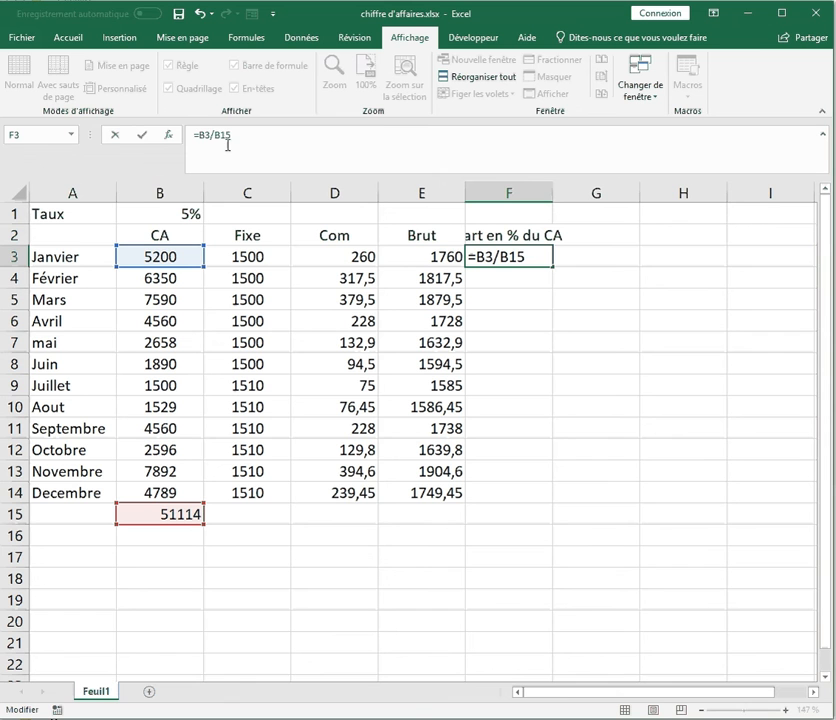
key("F4")
key("Return")
Format F3 as a percentage with two decimal places
left_click(510, 257)
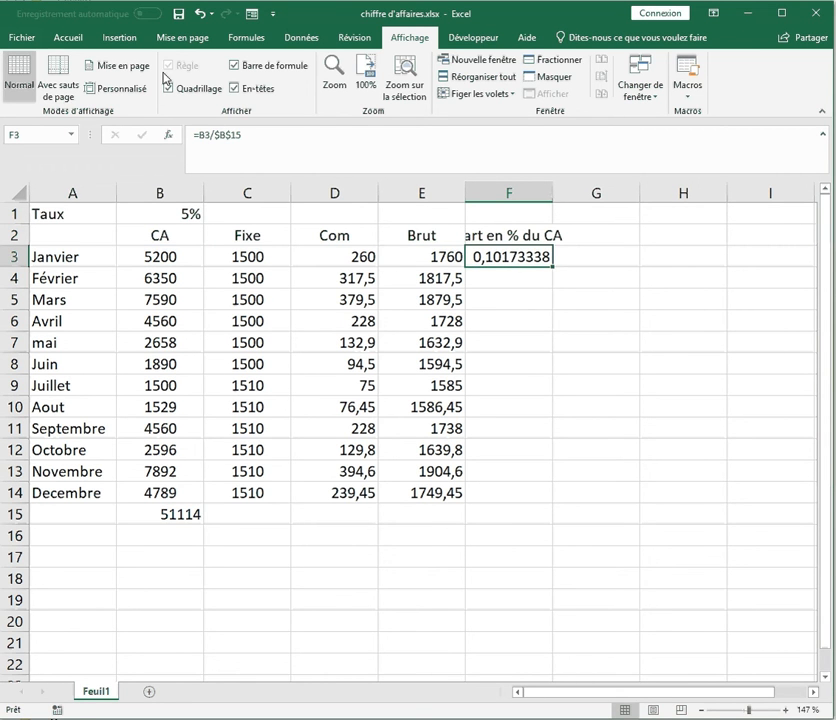
left_click(69, 37)
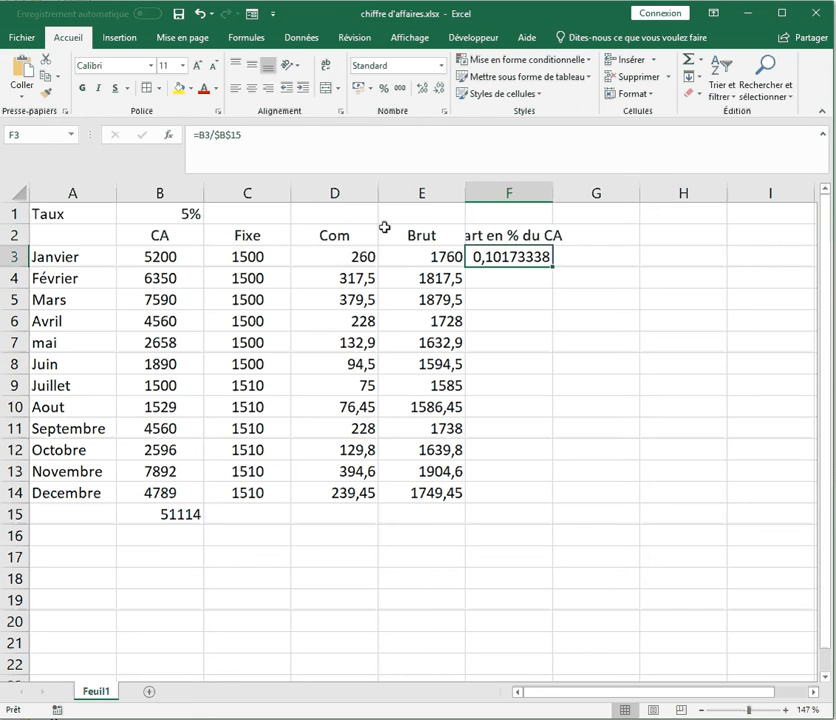
left_click(384, 88)
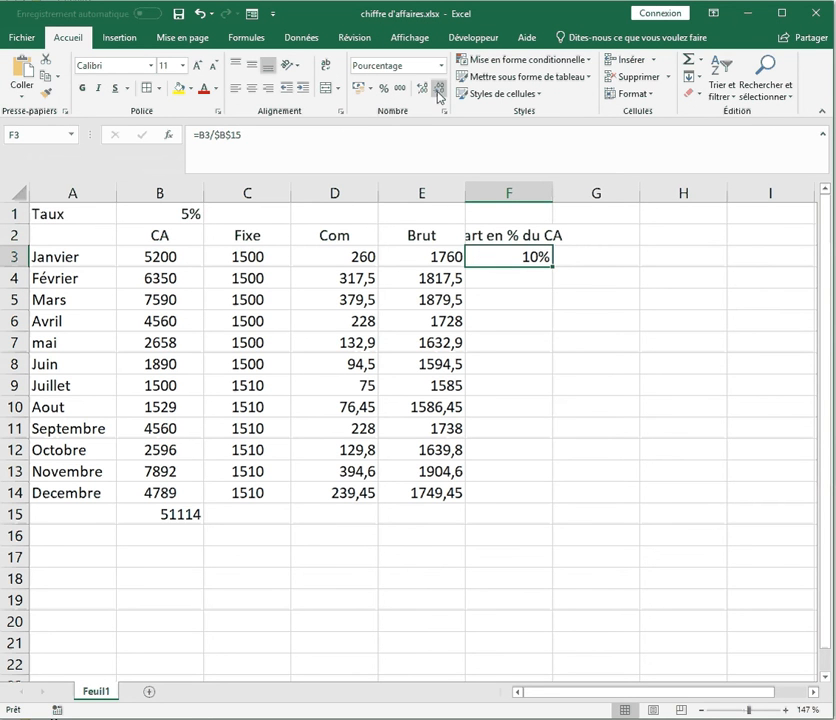
left_click(421, 89)
left_click(421, 89)
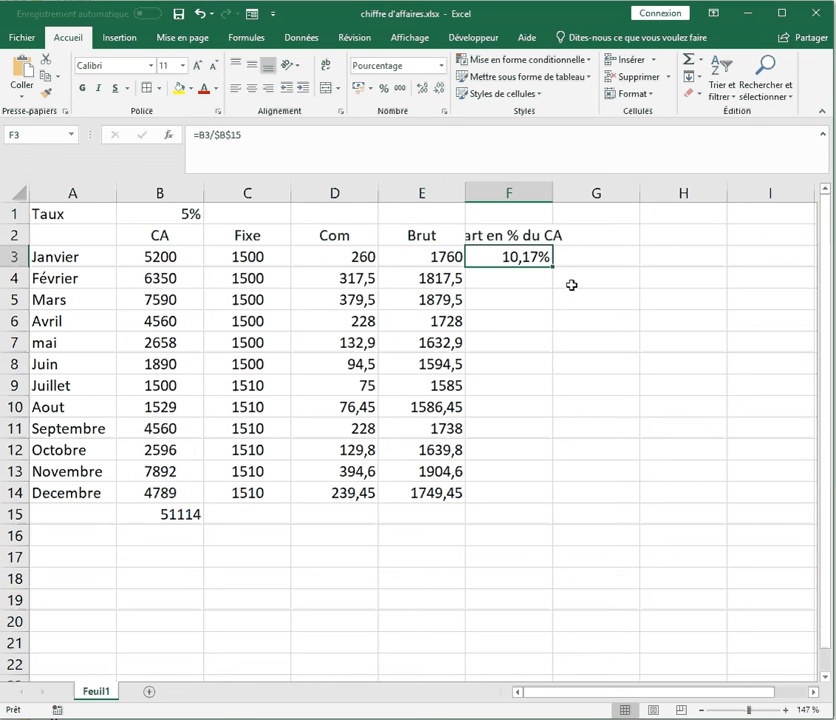
Fill the share formula from F3 down to F14 and widen column F to fit its header
left_click_drag(553, 268, 549, 506)
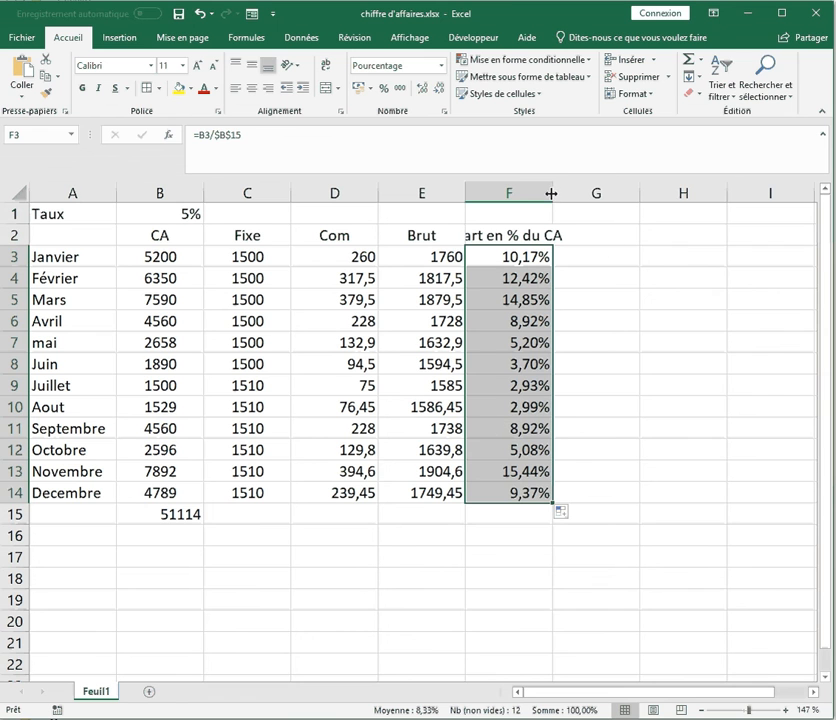
left_click_drag(553, 192, 592, 196)
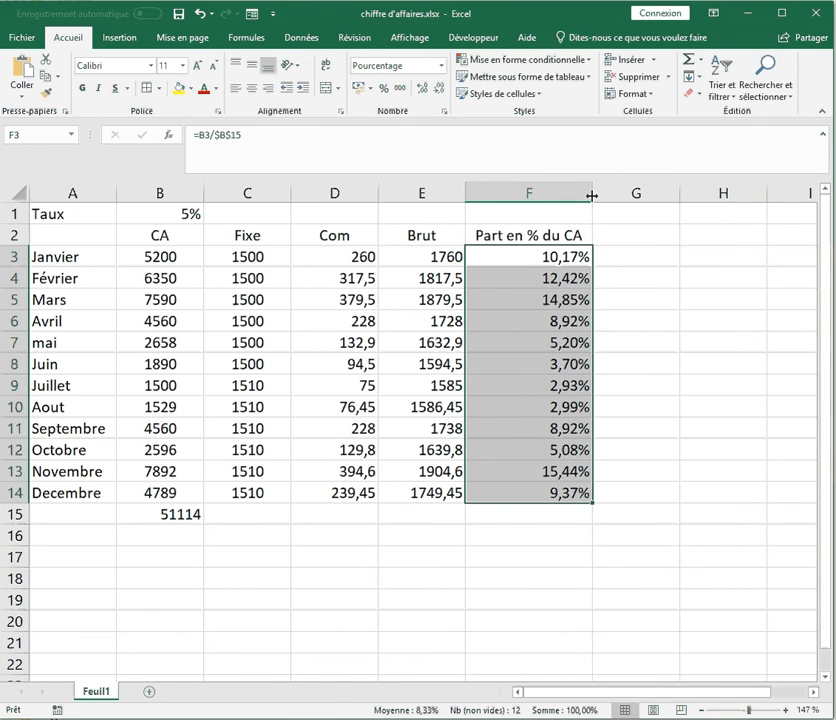
left_click(267, 548)
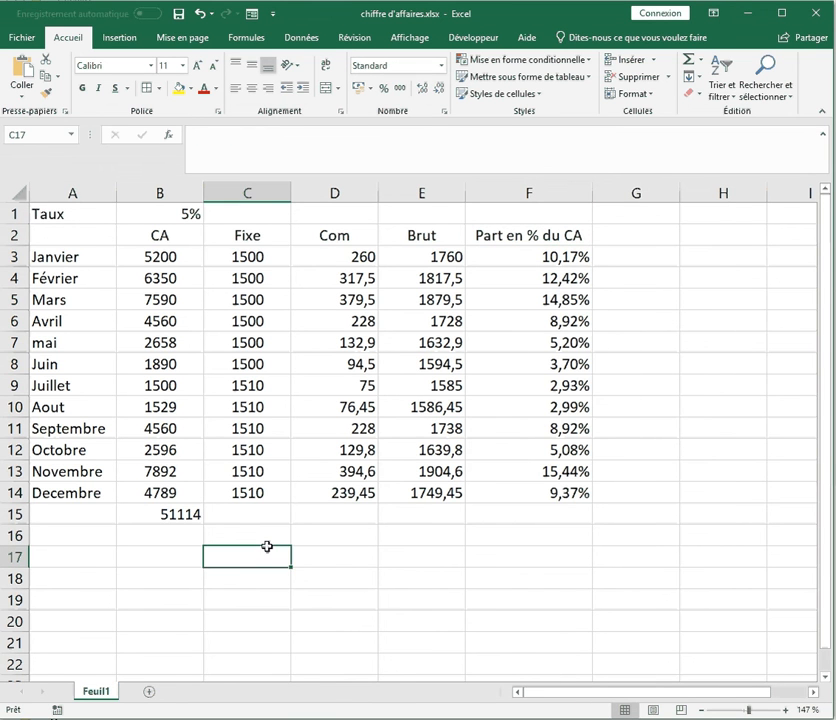
Label A17 "Moyenne" and enter the formula =MOYENNE(B3:B14) in B17 to average the monthly CA
left_click(74, 561)
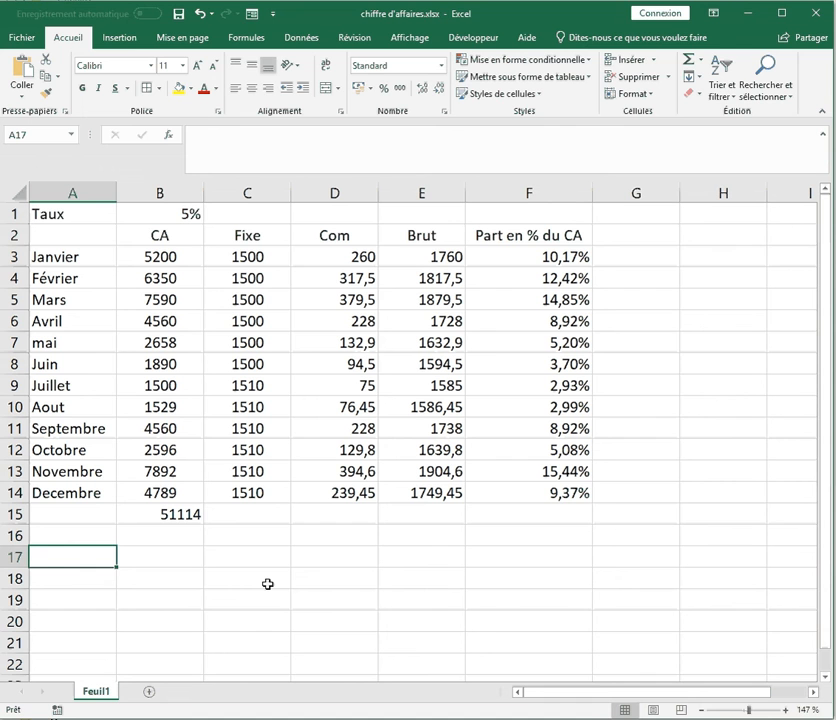
type("Moyenne")
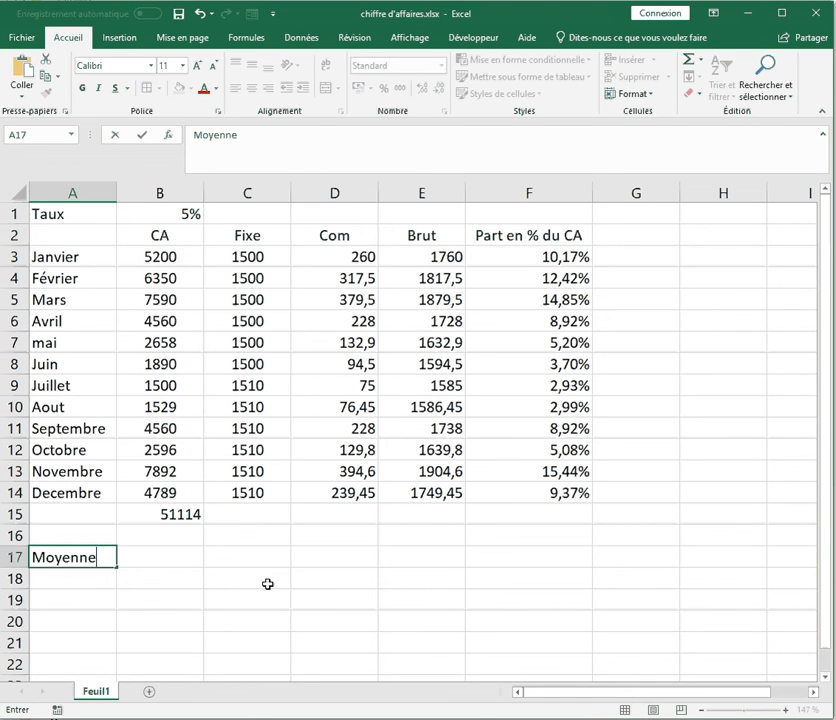
key("Tab")
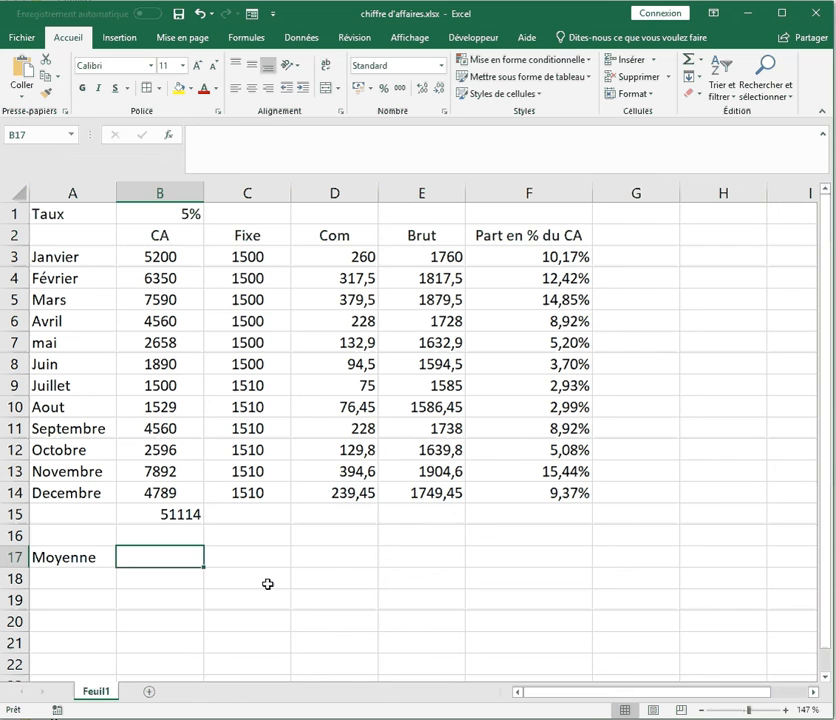
type("=")
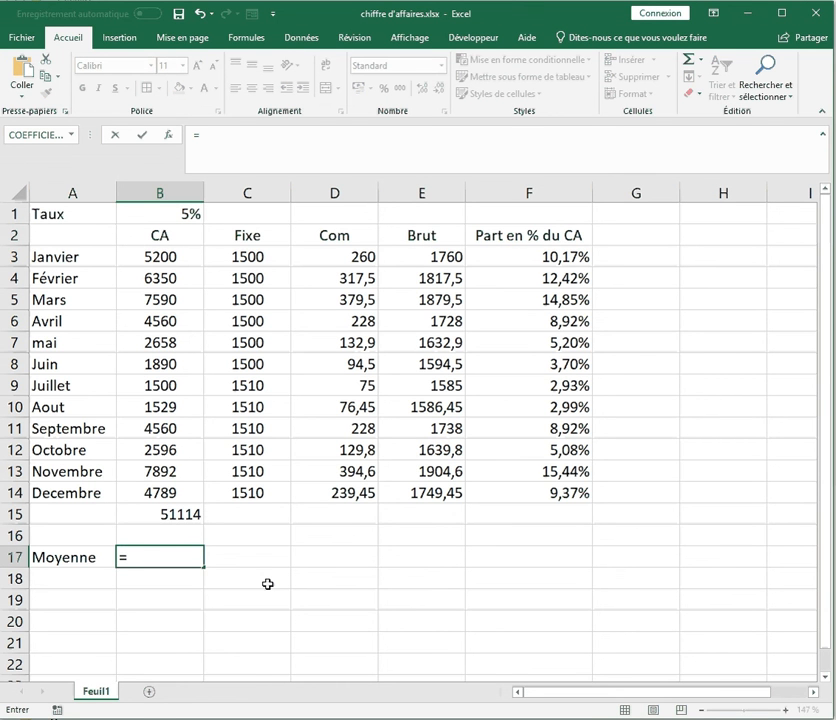
type("moyenne")
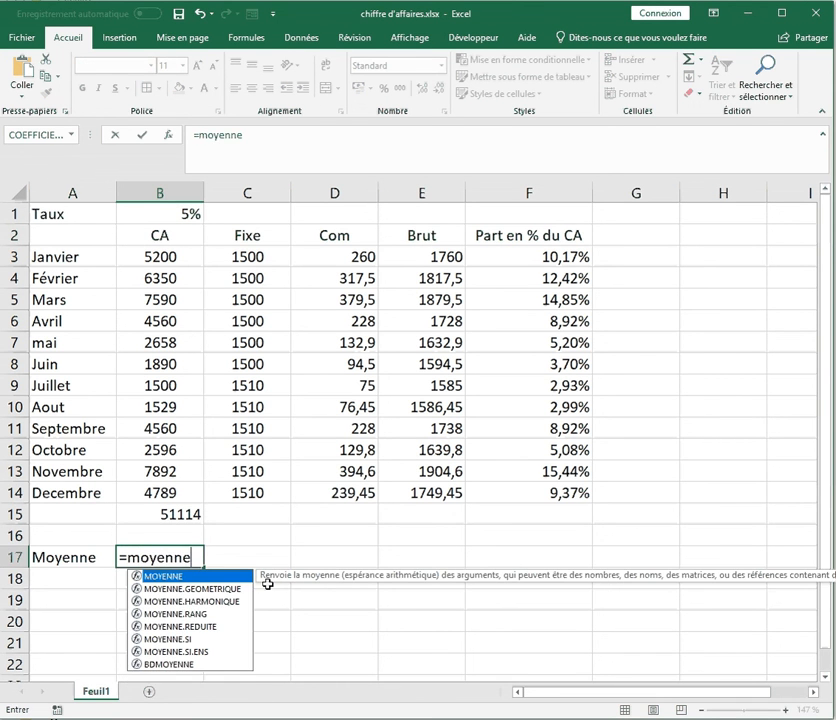
type("(")
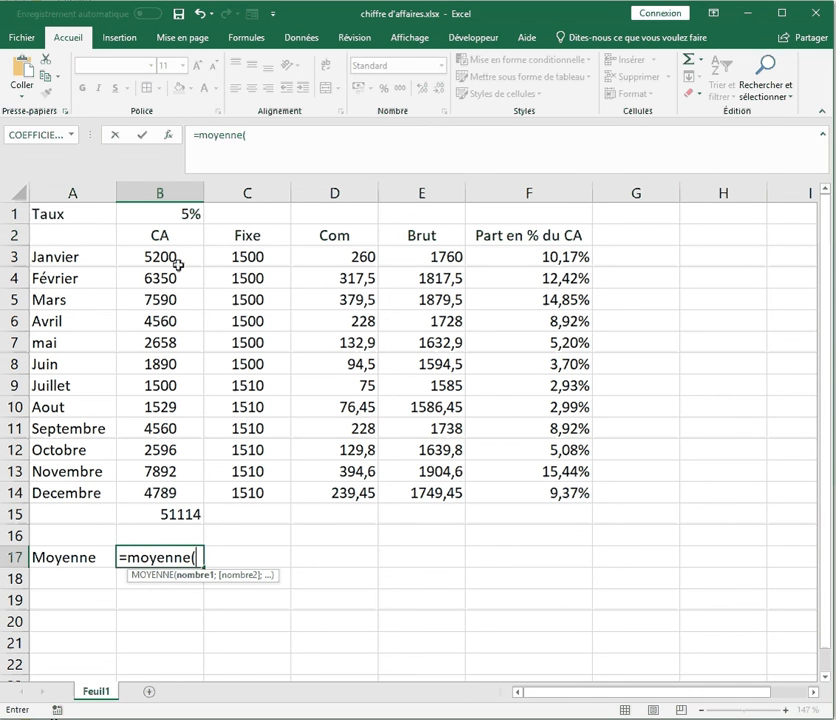
left_click_drag(180, 259, 187, 485)
type(")")
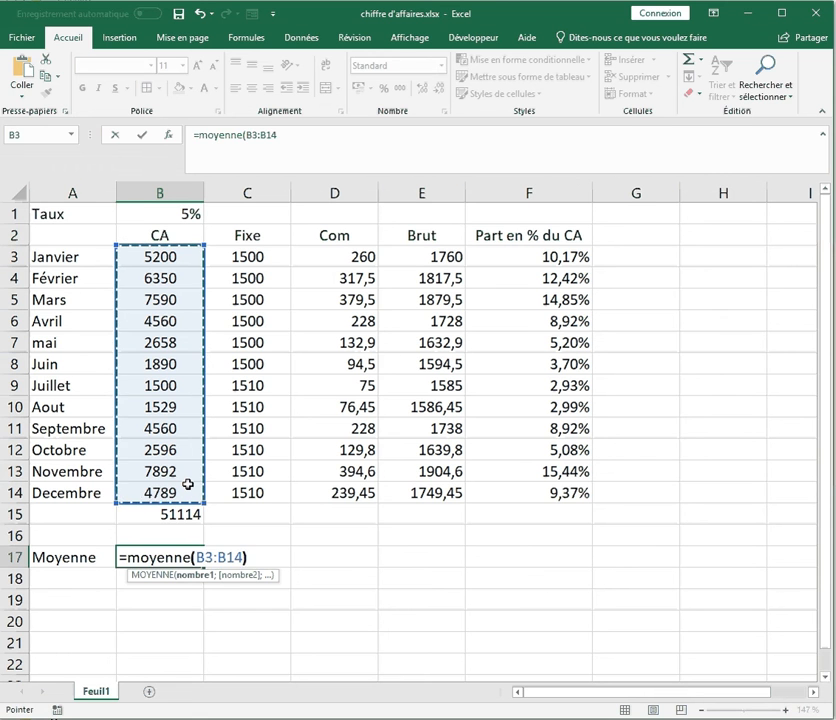
key("Return")
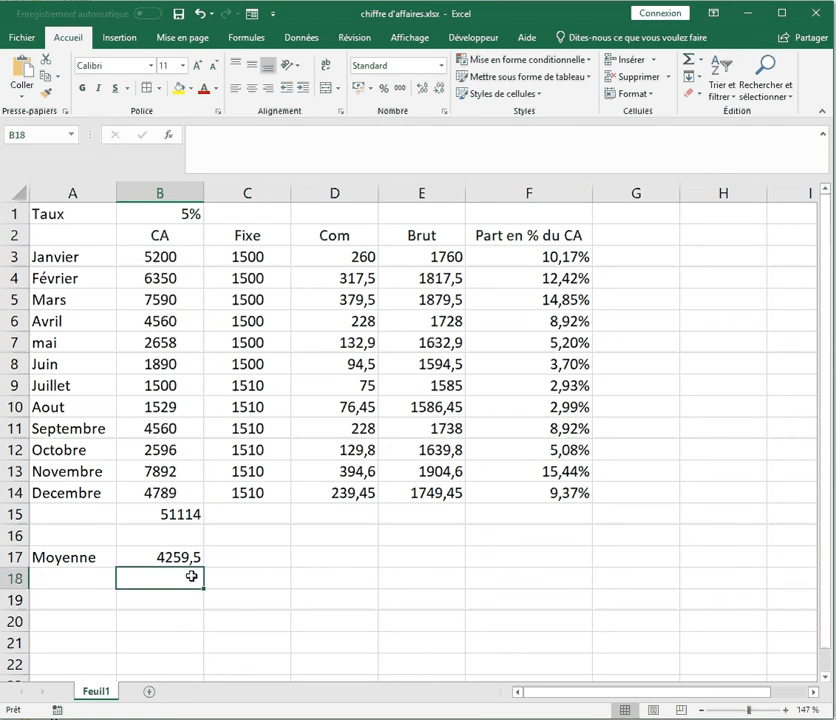
Add the row label "Mininum" in A18, below the "Moyenne" label
left_click(71, 580)
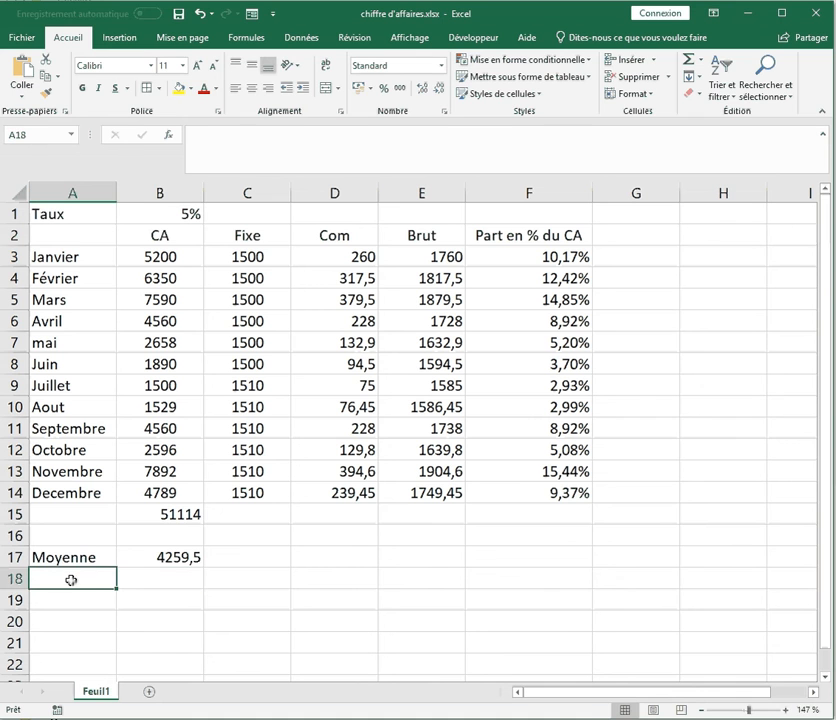
type("Mini")
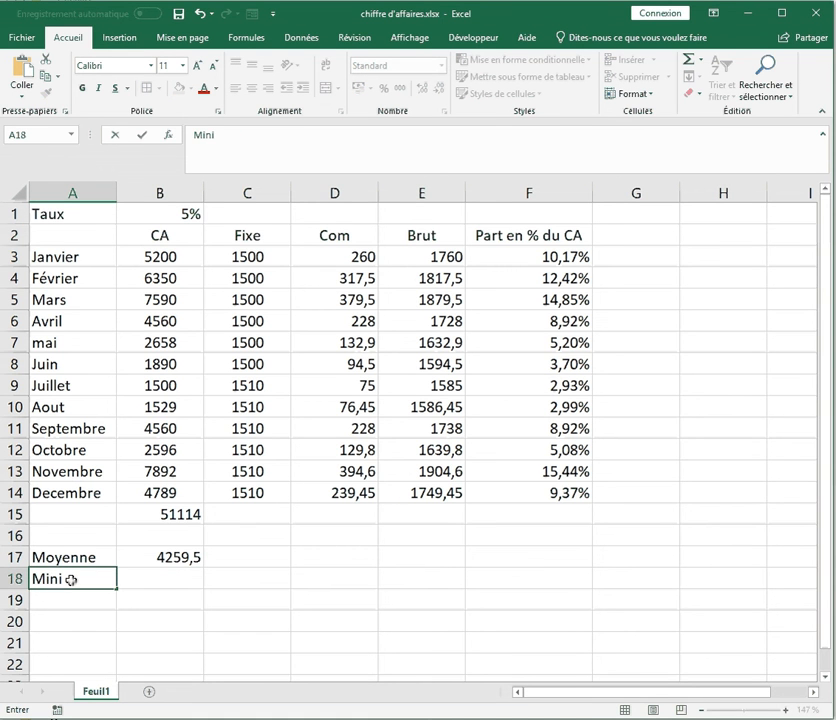
type("um")
key("Tab")
left_click(71, 580)
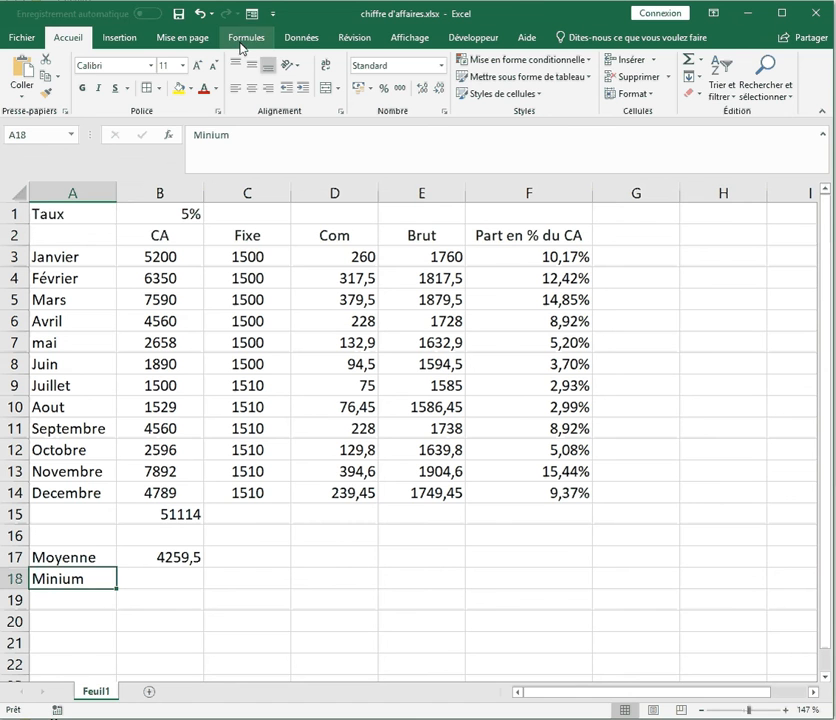
left_click(215, 134)
type("n")
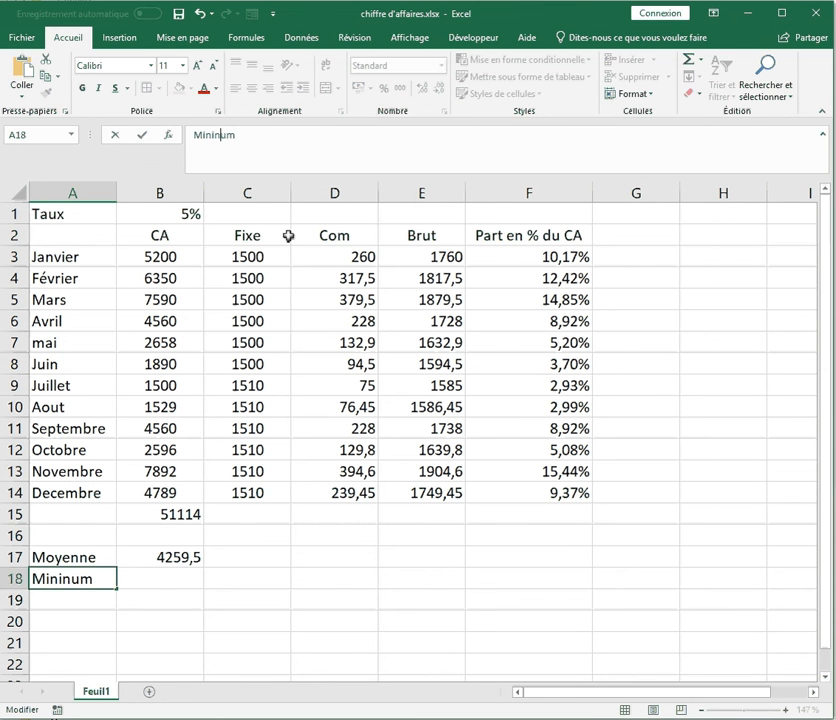
Enter the formula =MIN(B3:B14) in B18 to calculate the lowest monthly CA
left_click(168, 578)
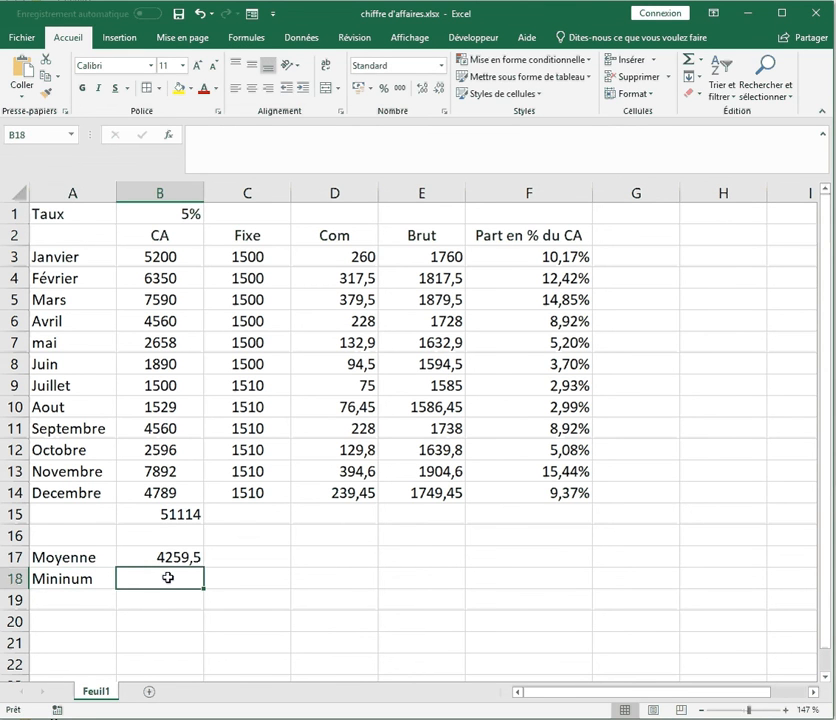
type("=m")
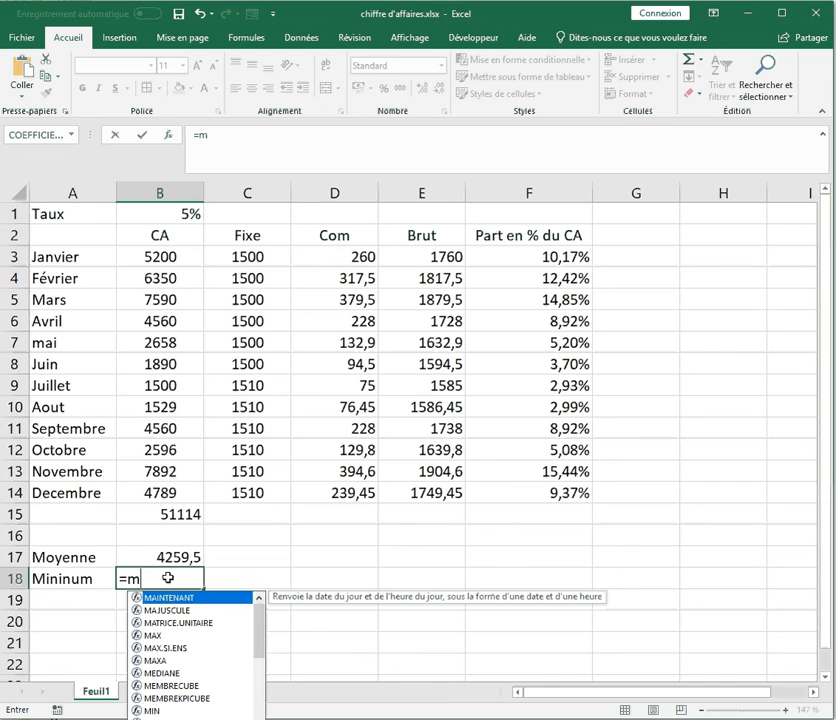
type("inimum")
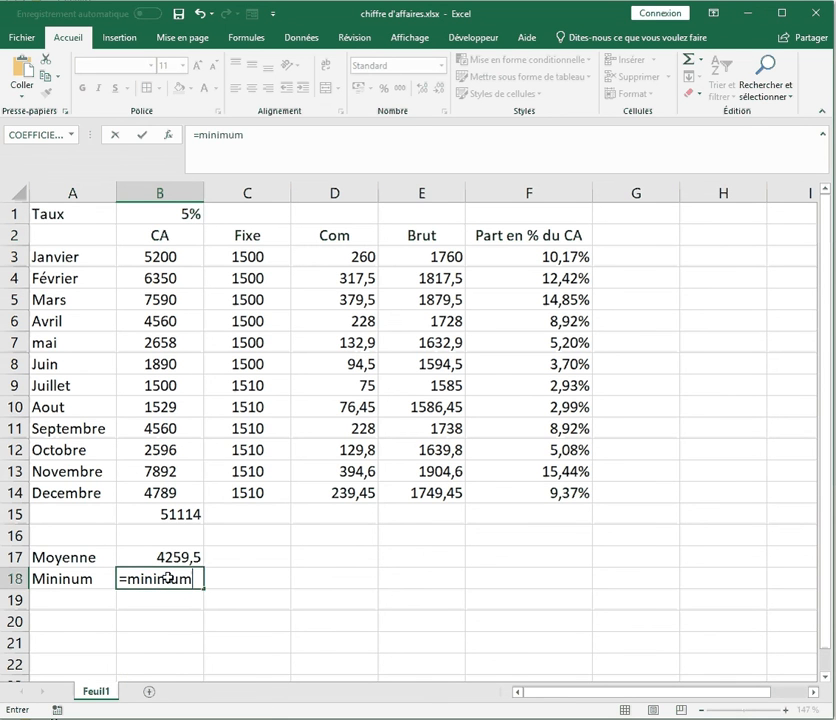
type("(")
key("BackSpace")
key("BackSpace")
key("BackSpace")
key("BackSpace")
key("BackSpace")
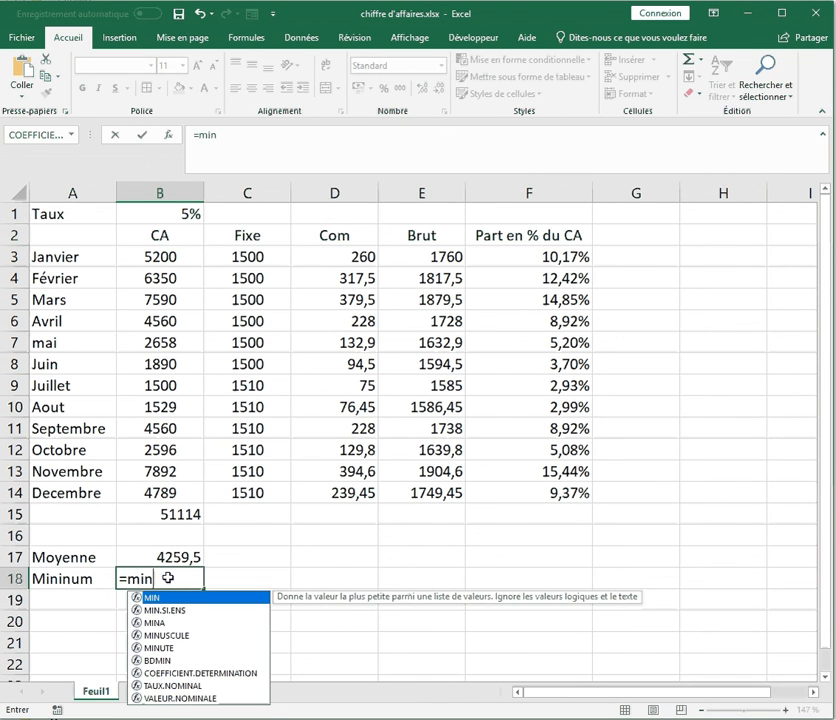
type("(")
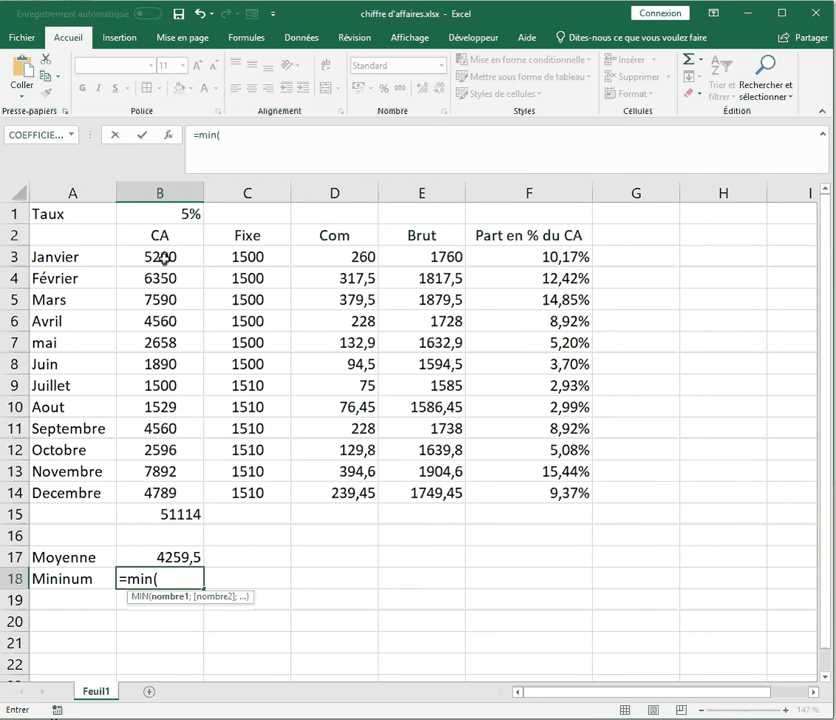
left_click_drag(164, 259, 179, 485)
type(")")
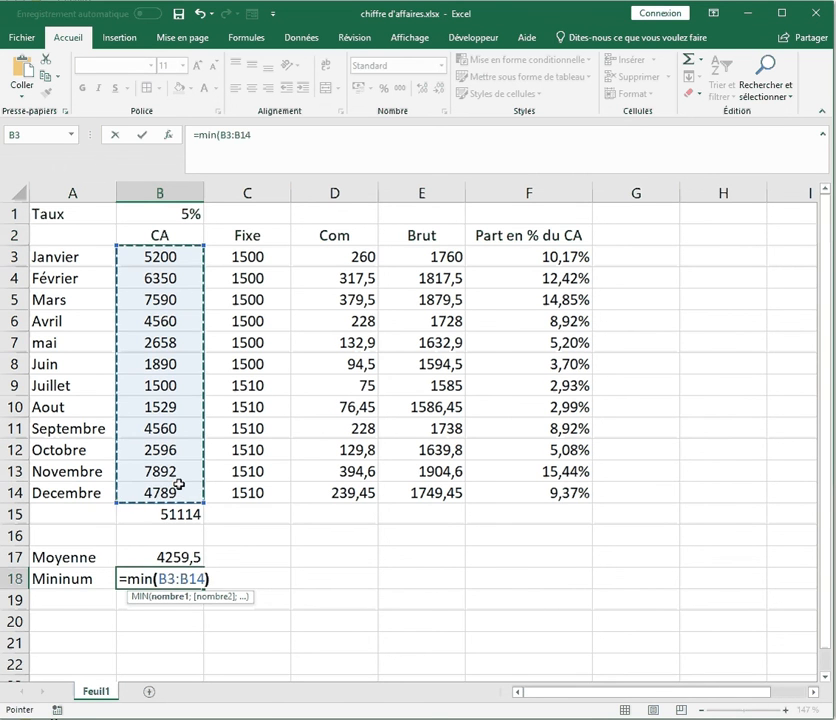
key("Return")
Label A19 "maximum" and enter the formula =MAX(B3:B14) in B19 for the highest monthly CA
left_click(54, 599)
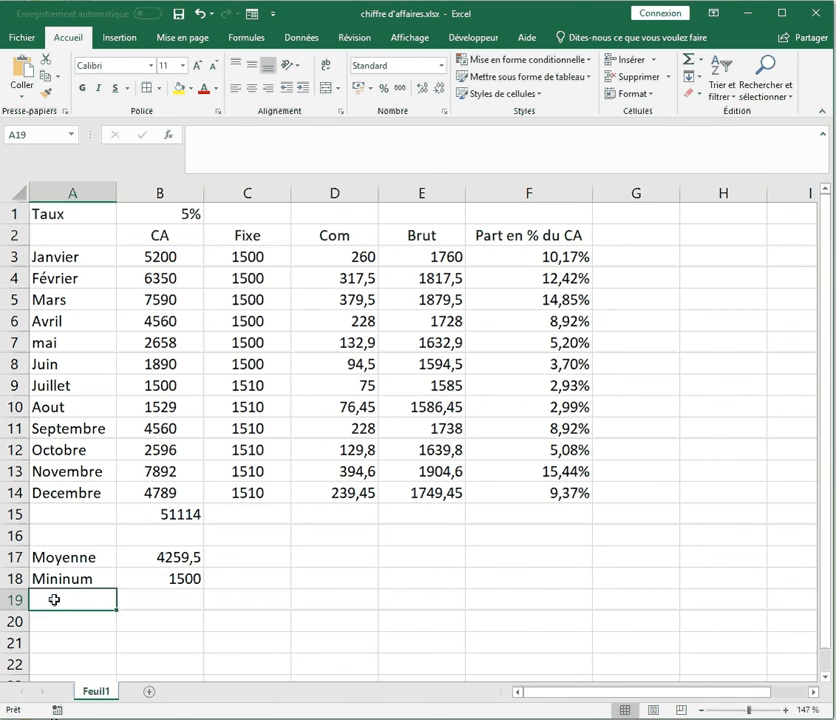
type("maximum")
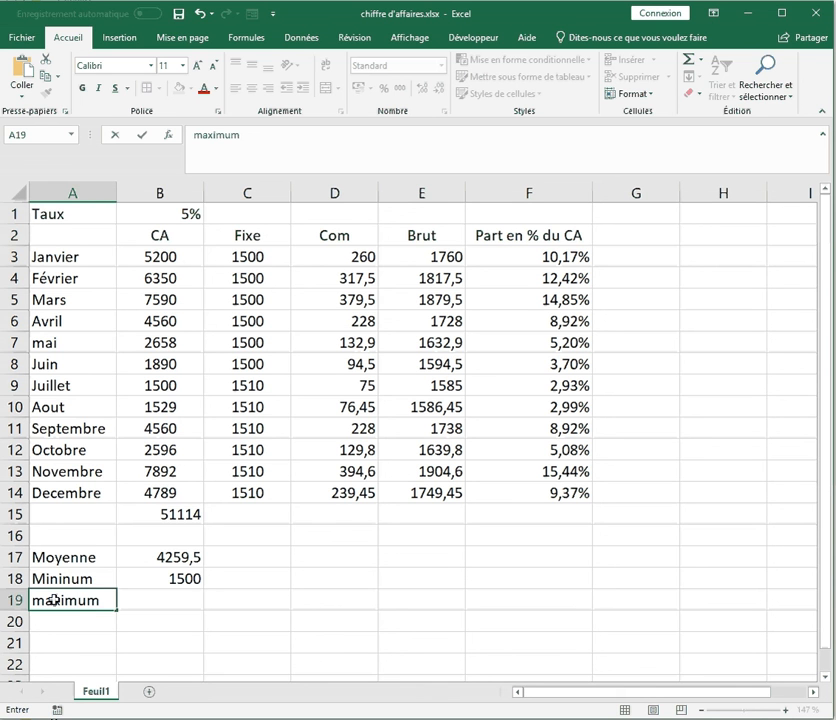
key("Tab")
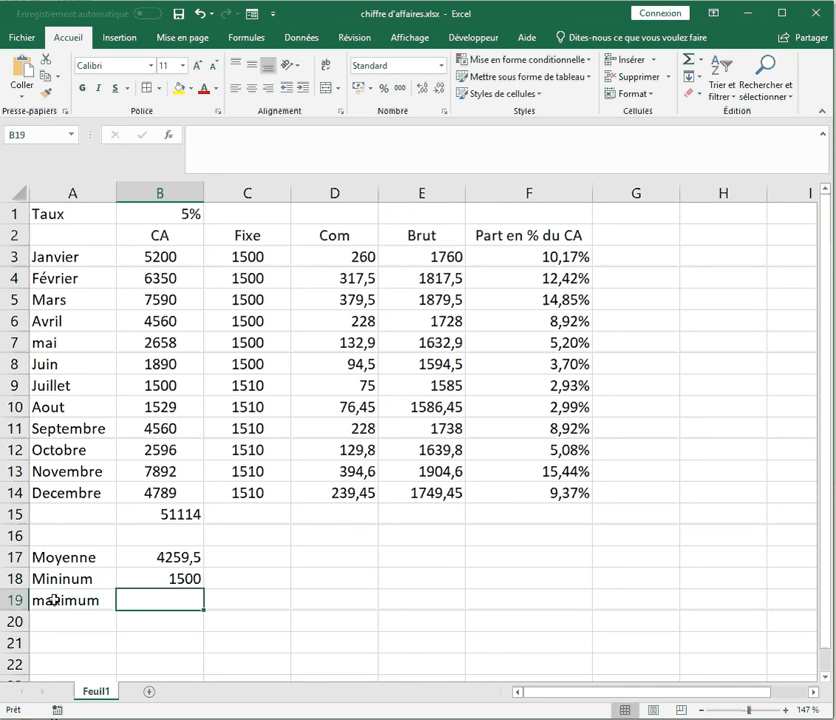
type("=max(")
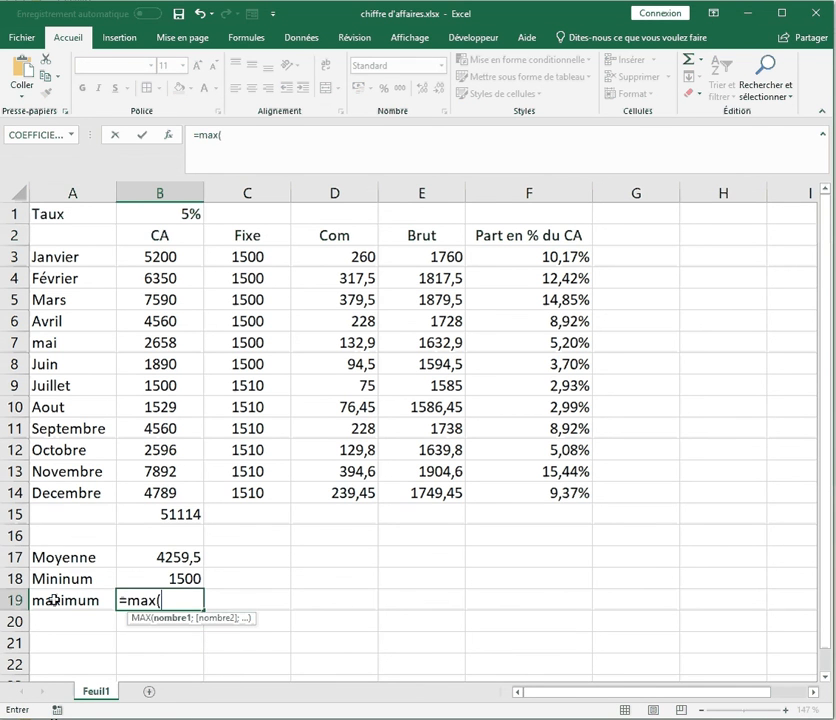
left_click_drag(168, 257, 197, 489)
type(")")
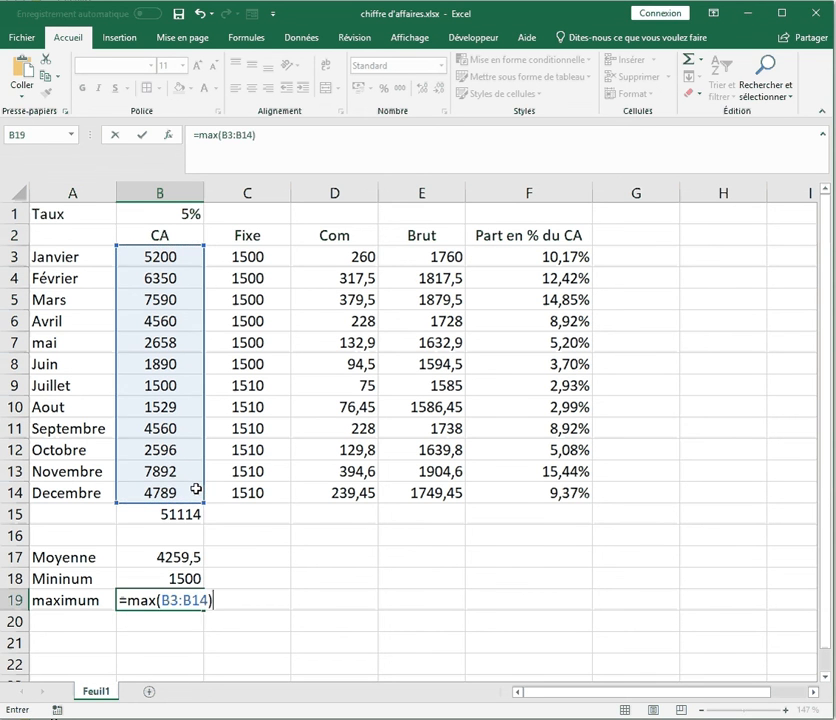
key("Return")
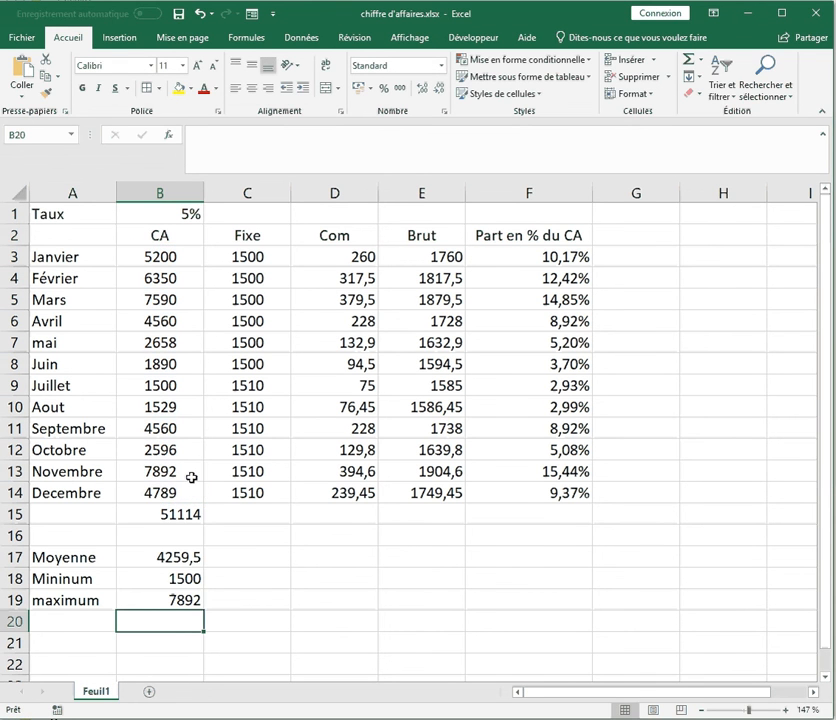
left_click(192, 601)
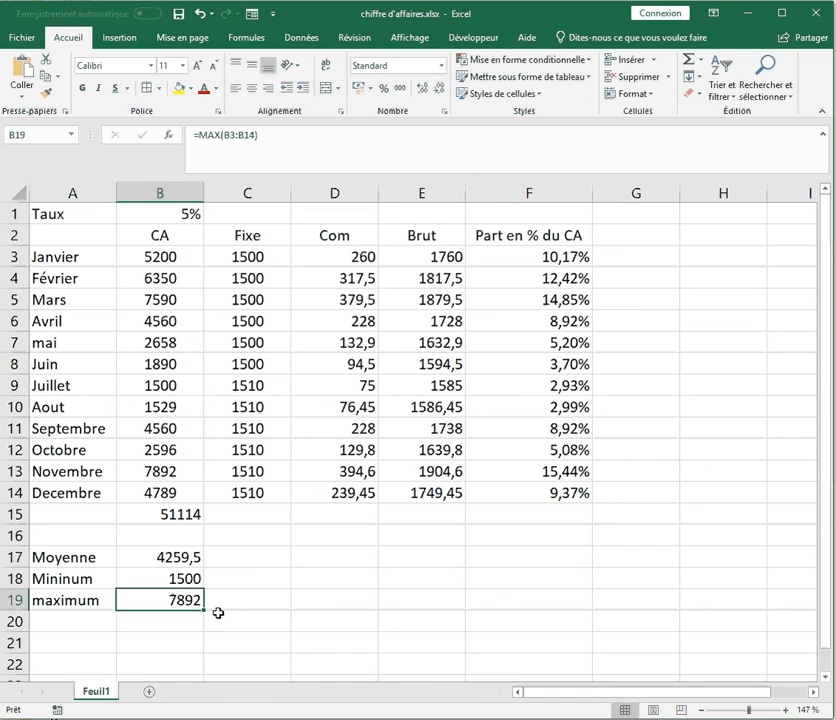
left_click(357, 589)
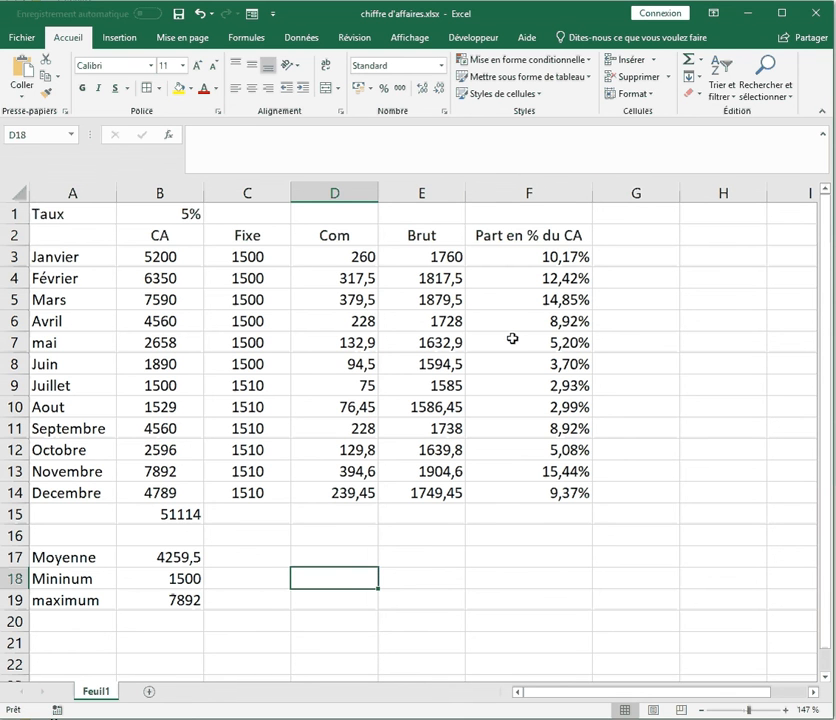
Format the range A2:F14 as a table with headers, using the light gold style with banded rows
left_click(92, 243)
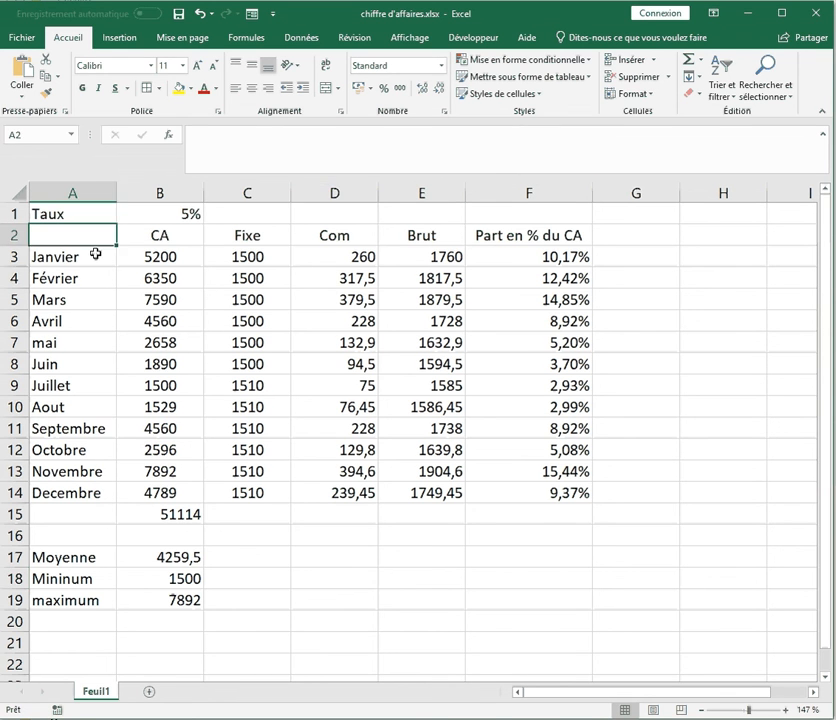
left_click_drag(95, 254, 507, 492)
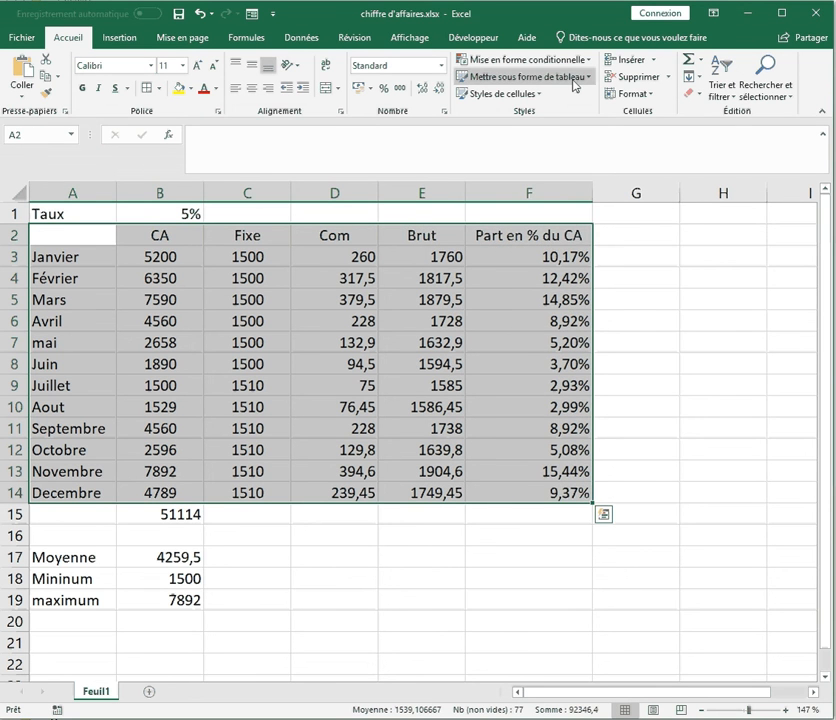
left_click(575, 85)
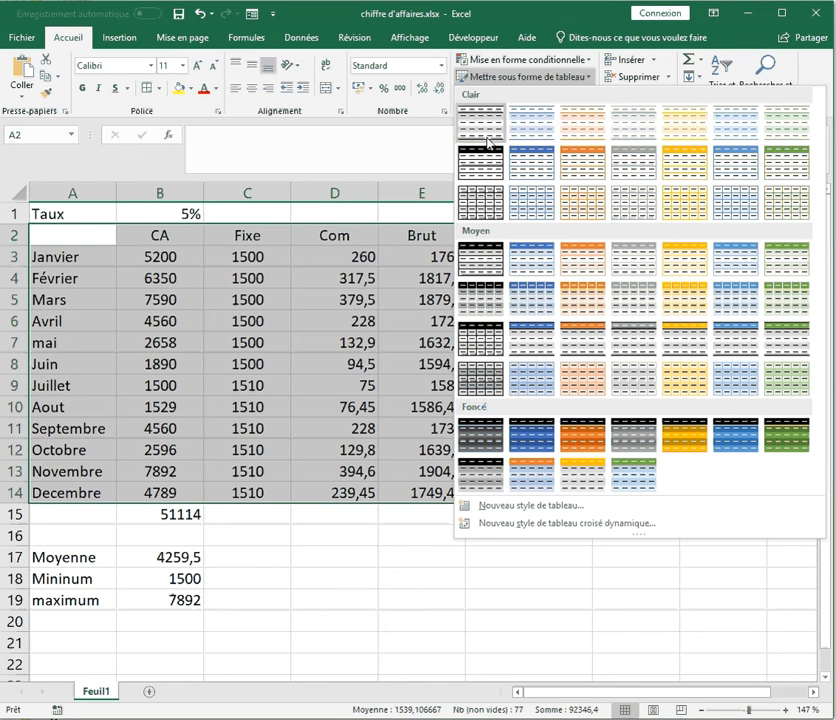
left_click(675, 134)
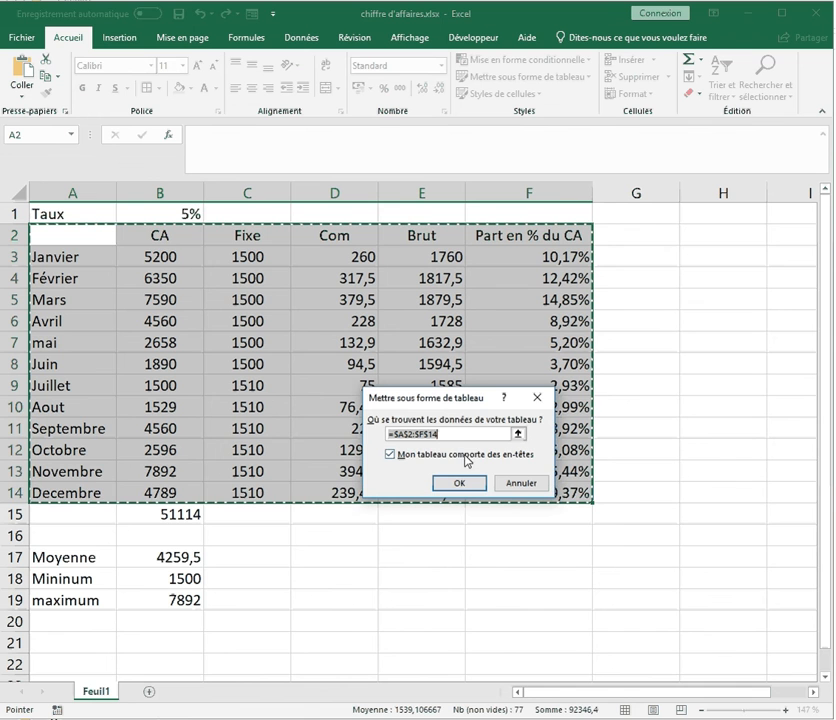
left_click(387, 436)
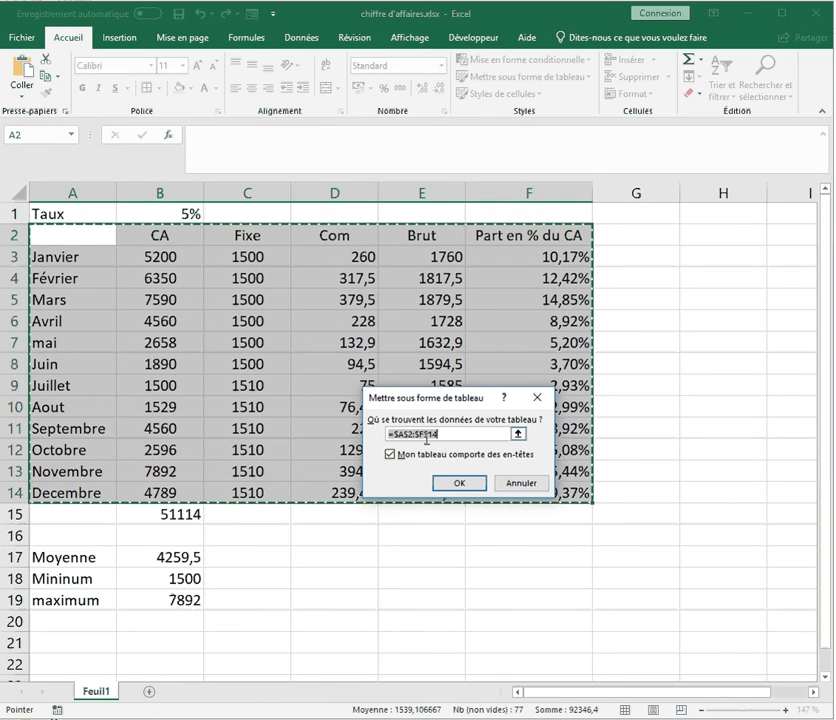
left_click(457, 484)
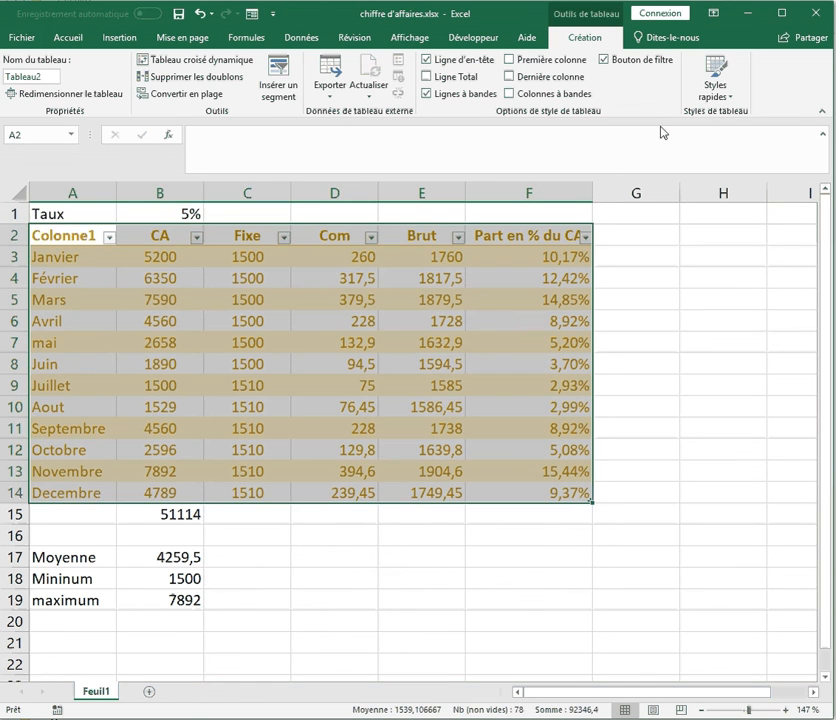
Remove the filter buttons from the table's header row and rename the header in A2 as "Mois"
left_click(604, 59)
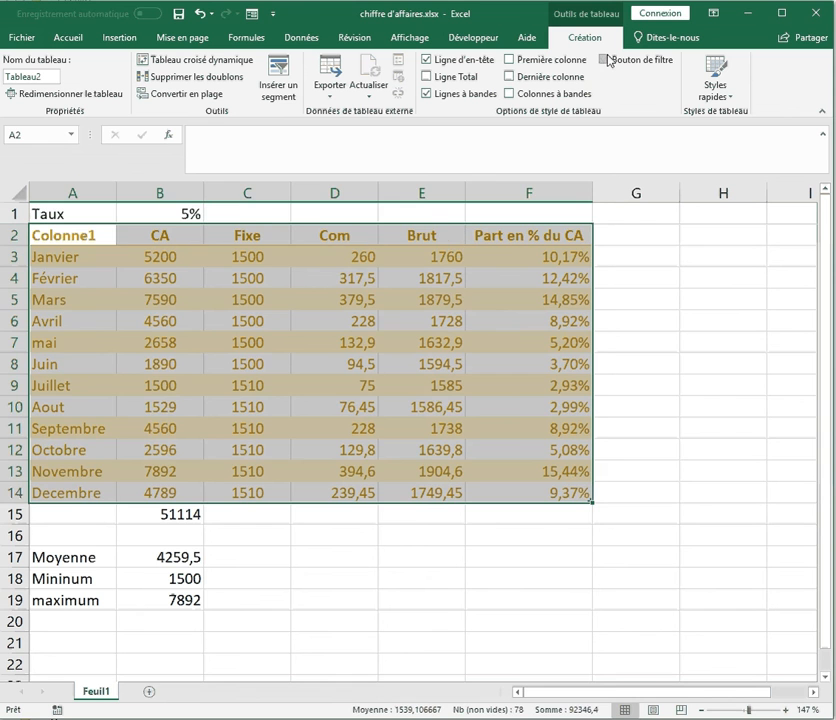
left_click(274, 423)
left_click(68, 235)
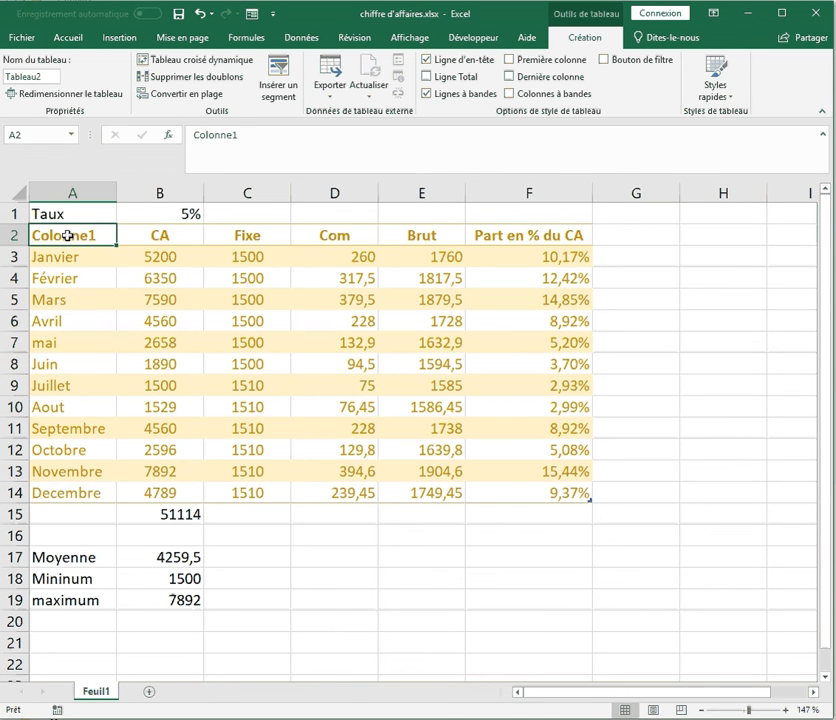
type("Mois")
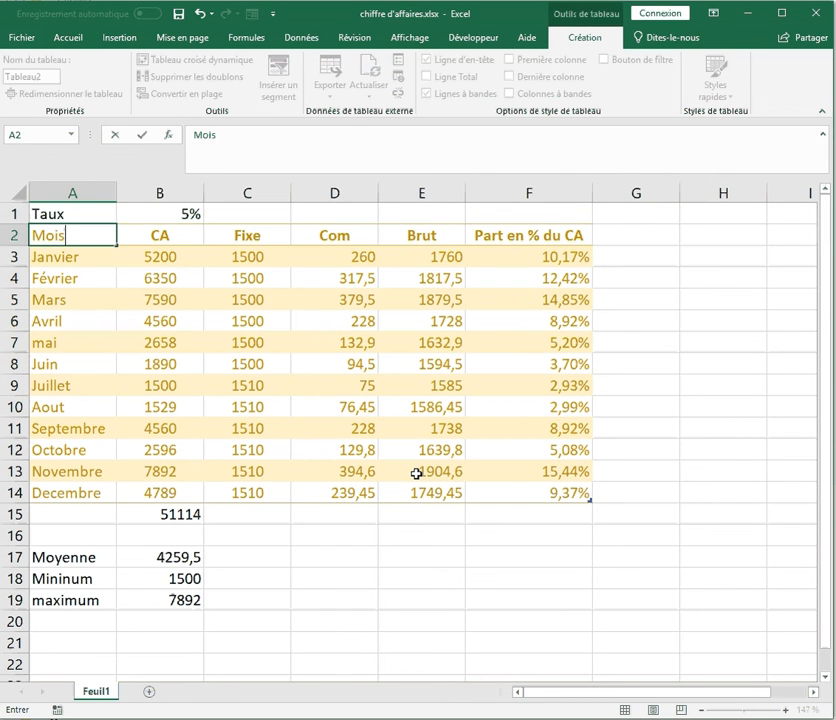
Finish entering "Mois" as the header in A2
key("Return")
Try to highlight the 5 highest values in light red fill with dark red text, with only empty cell D17 selected
left_click(321, 549)
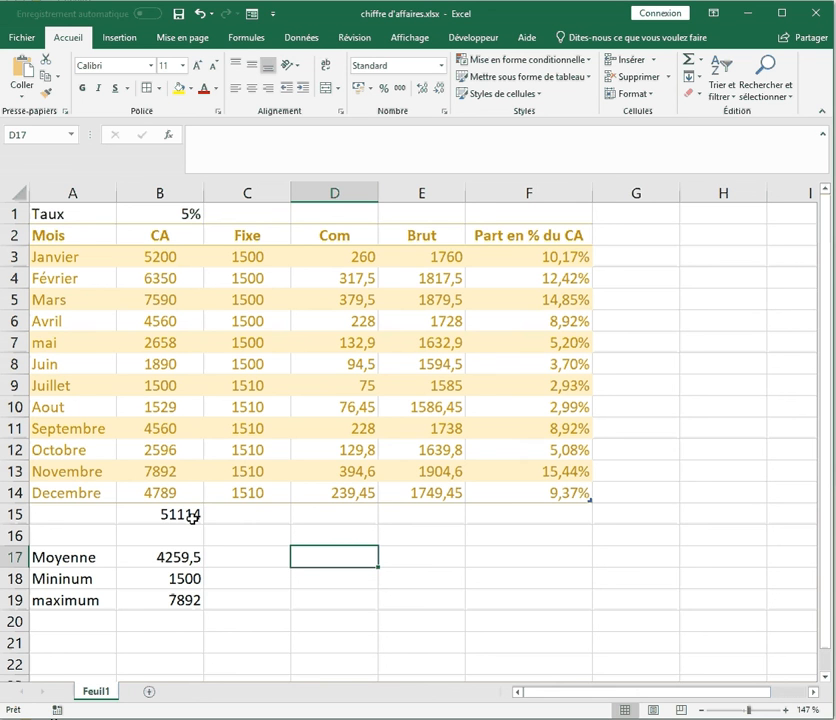
left_click(533, 61)
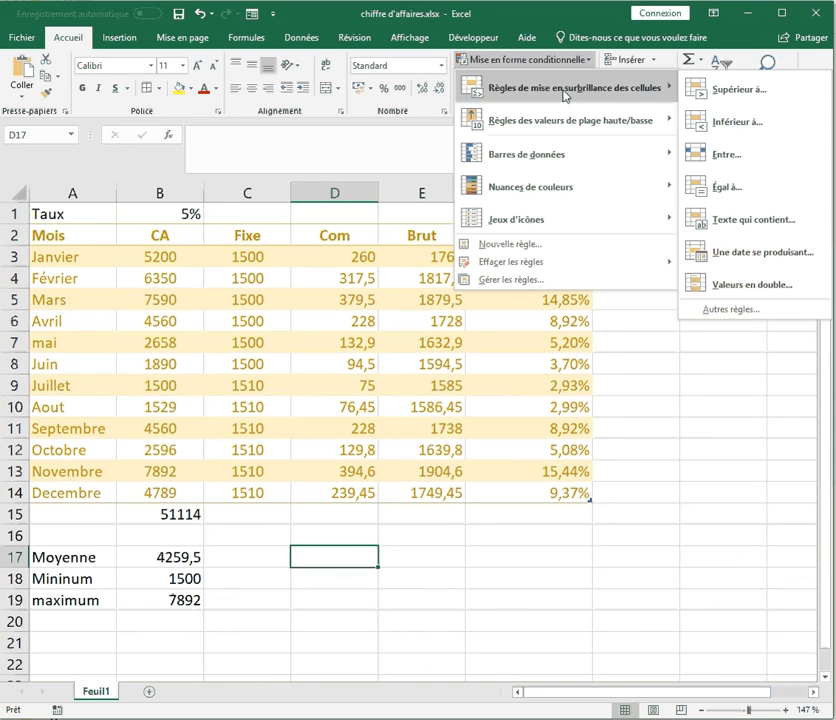
mouse_move(562, 126)
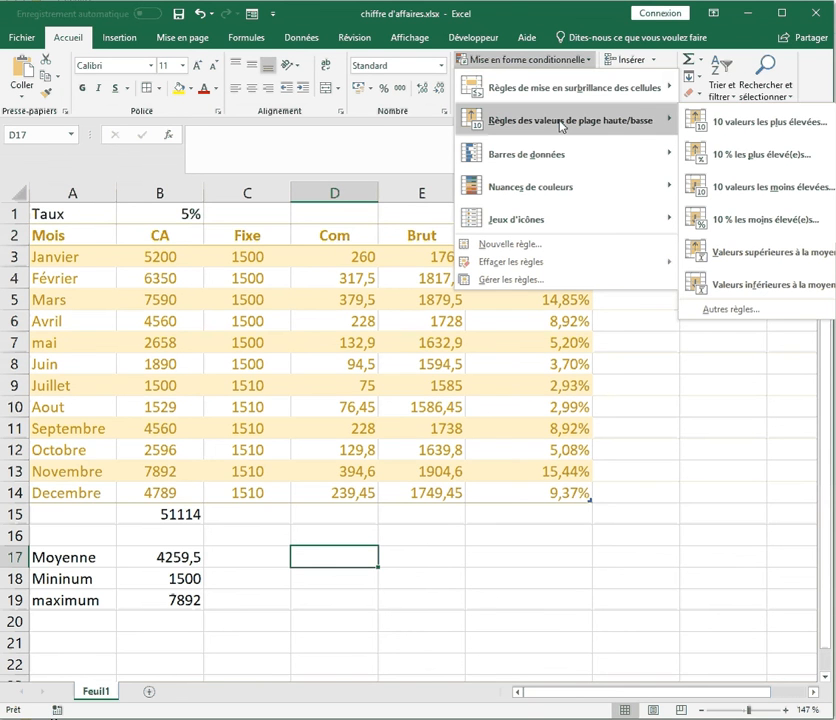
left_click(755, 122)
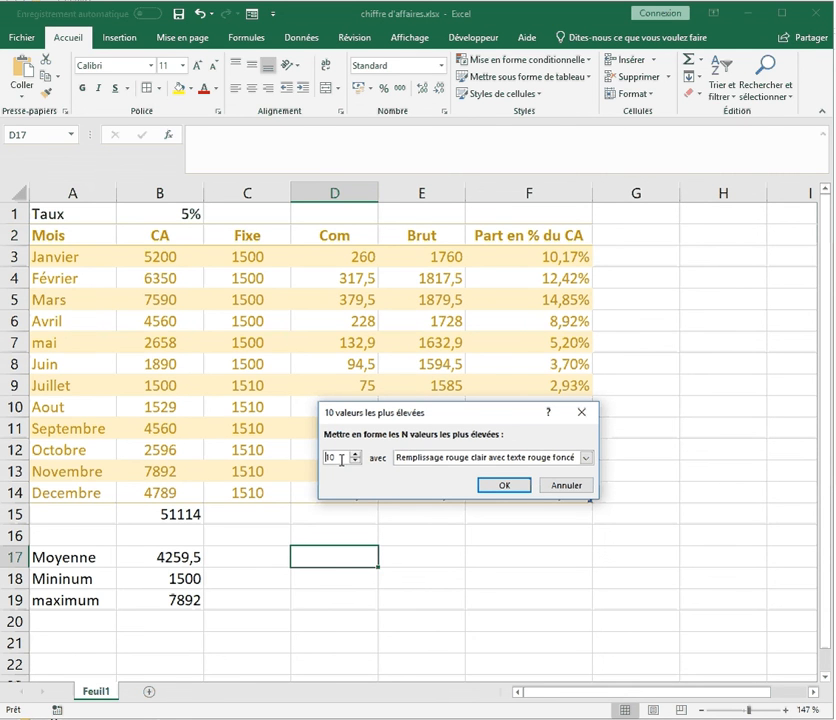
left_click_drag(340, 456, 299, 458)
type("5")
left_click(506, 486)
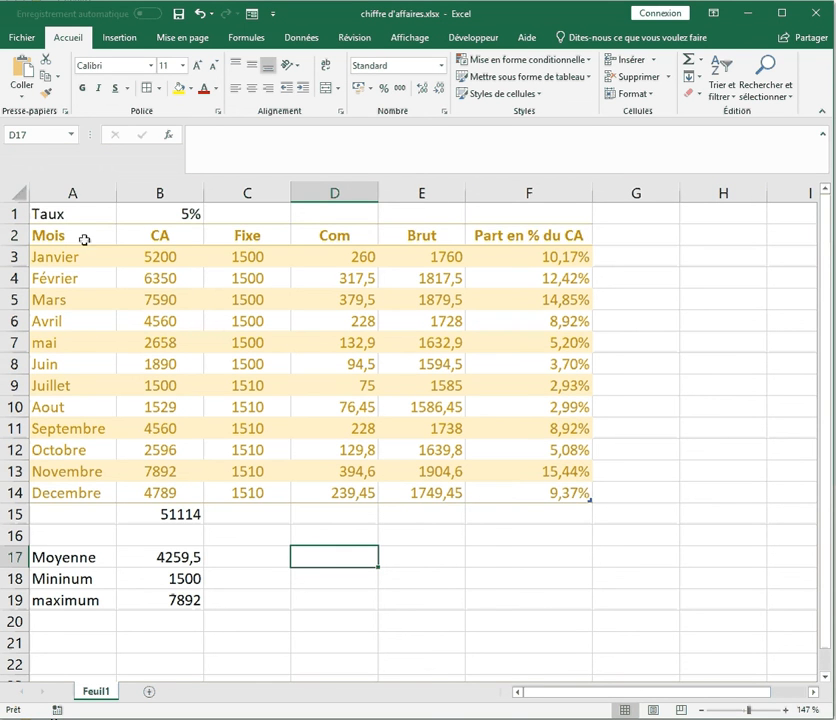
Add a conditional formatting rule to A2:B14 highlighting the 5 highest values in light red fill with dark red text
left_click_drag(86, 238, 543, 489)
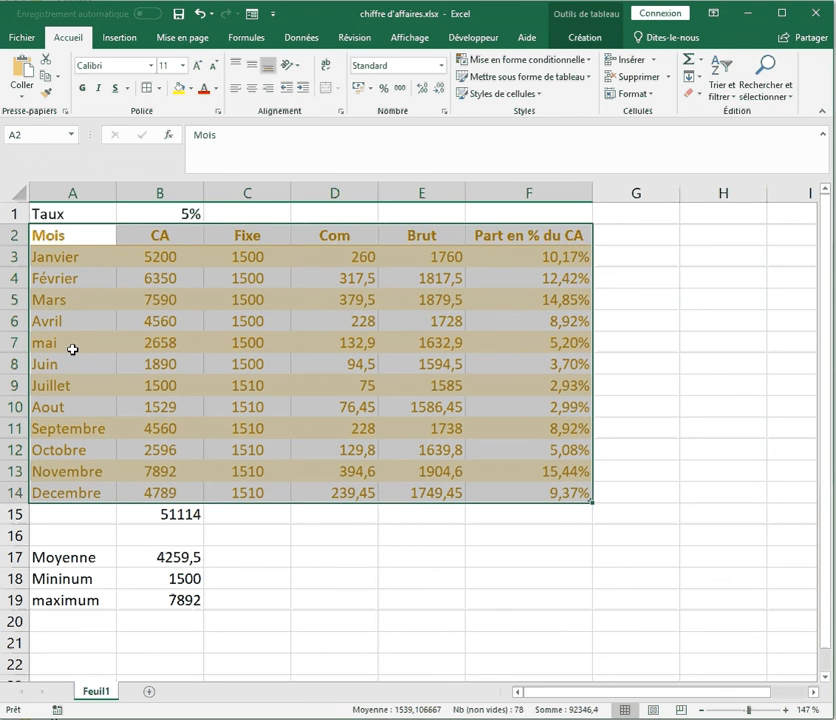
left_click(137, 322)
left_click(92, 240)
left_click_drag(120, 258, 196, 496)
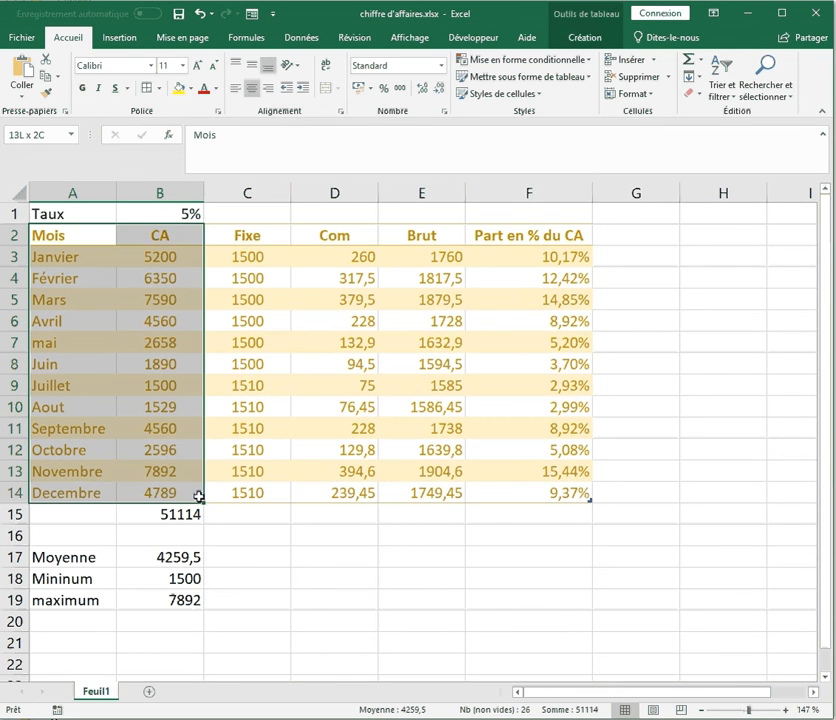
left_click(550, 60)
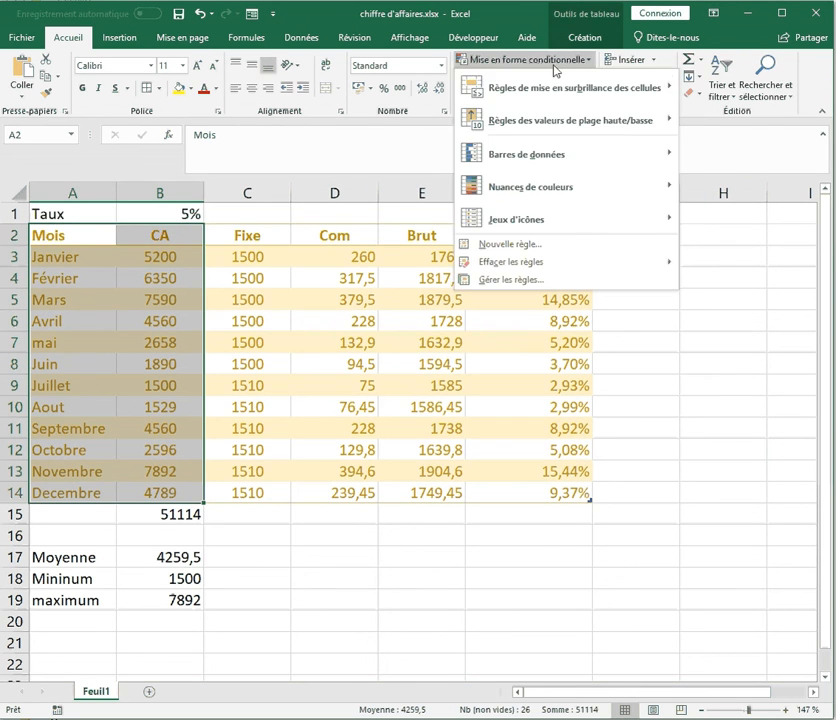
mouse_move(580, 117)
left_click(742, 118)
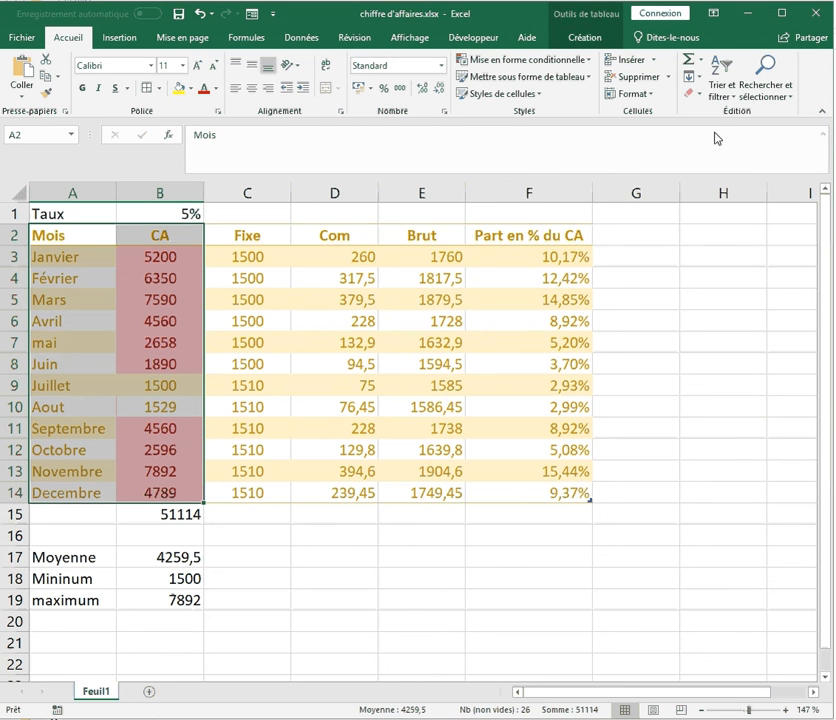
left_click_drag(343, 459, 260, 456)
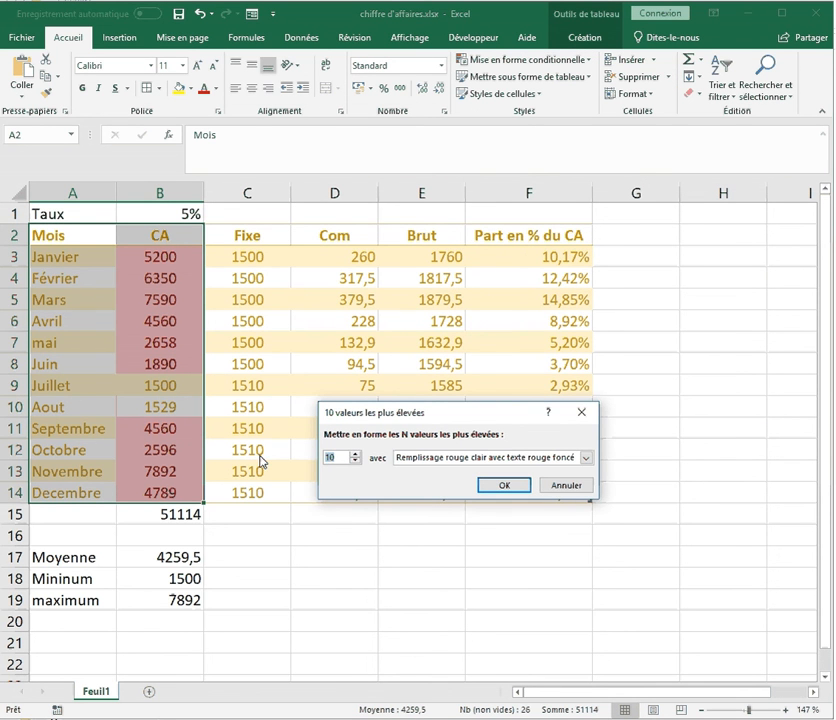
type("5")
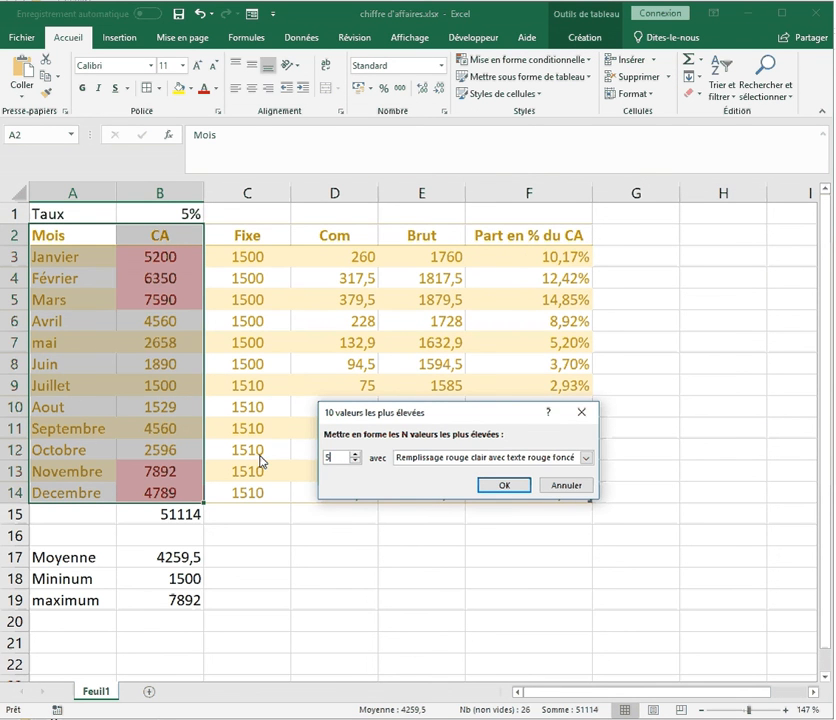
left_click(507, 488)
Edit the table's top 5 conditional formatting rule so that the highlighted values use a blue theme font colour
left_click(178, 345)
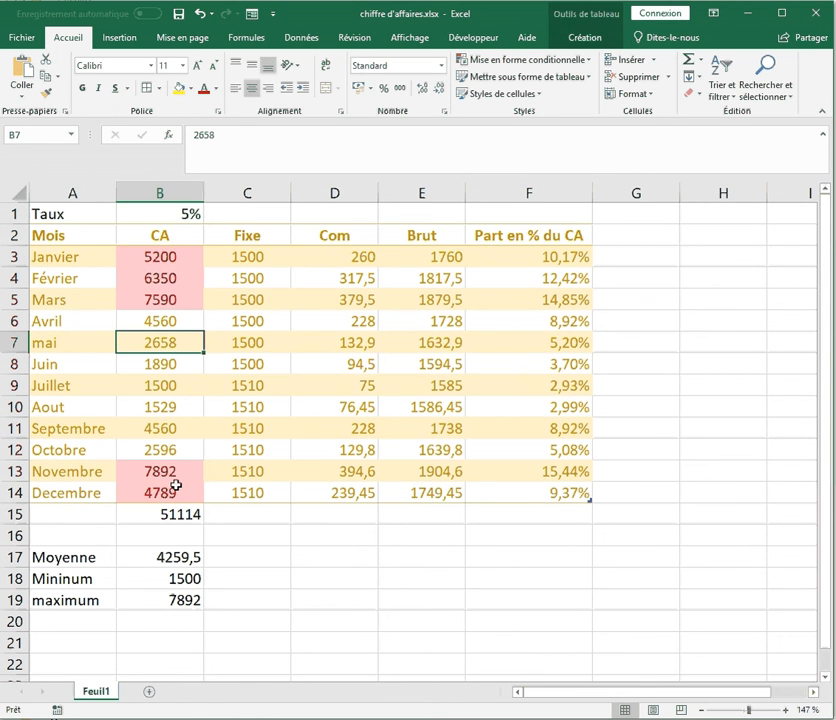
left_click(540, 59)
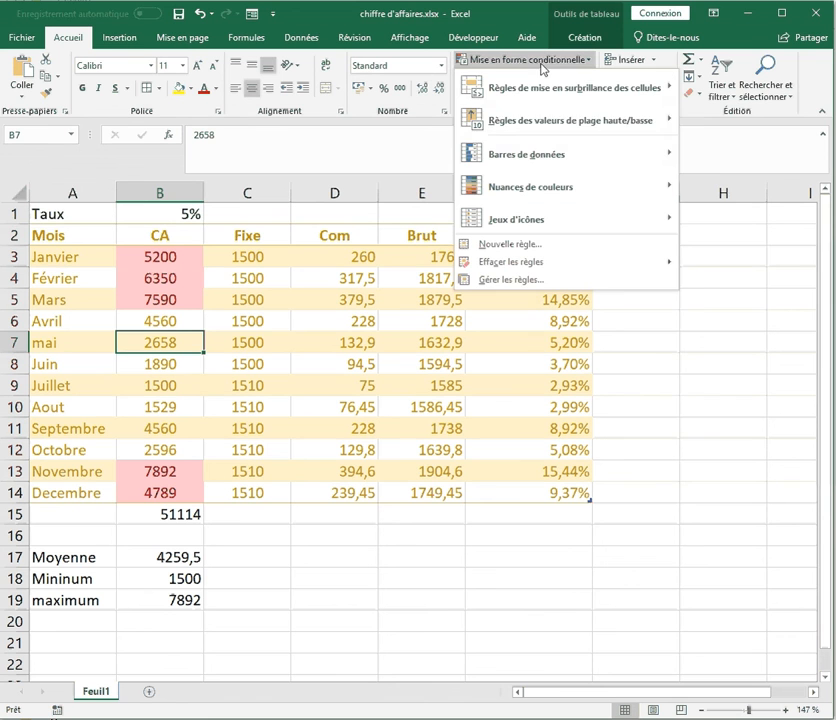
mouse_move(537, 133)
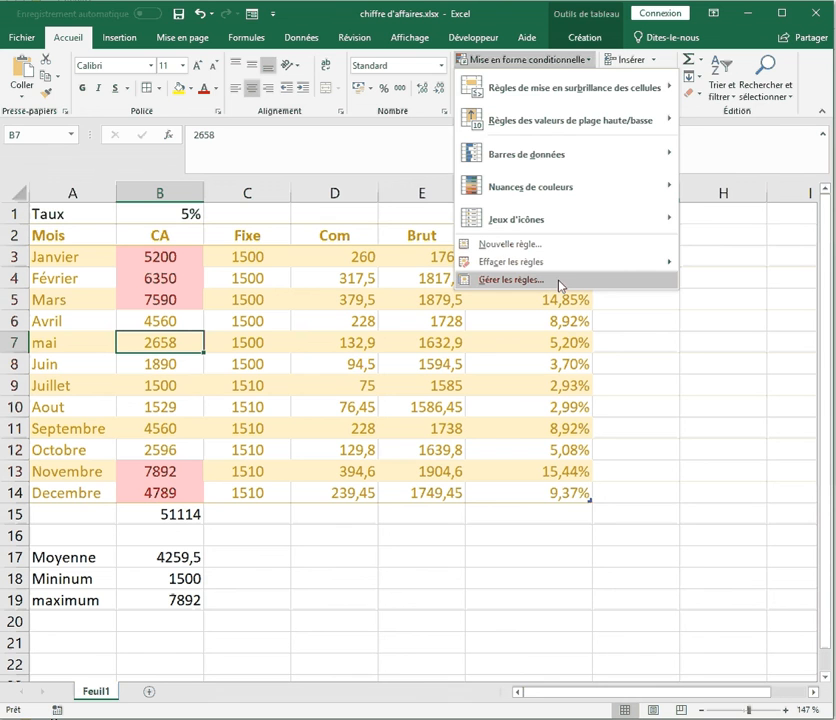
left_click(506, 280)
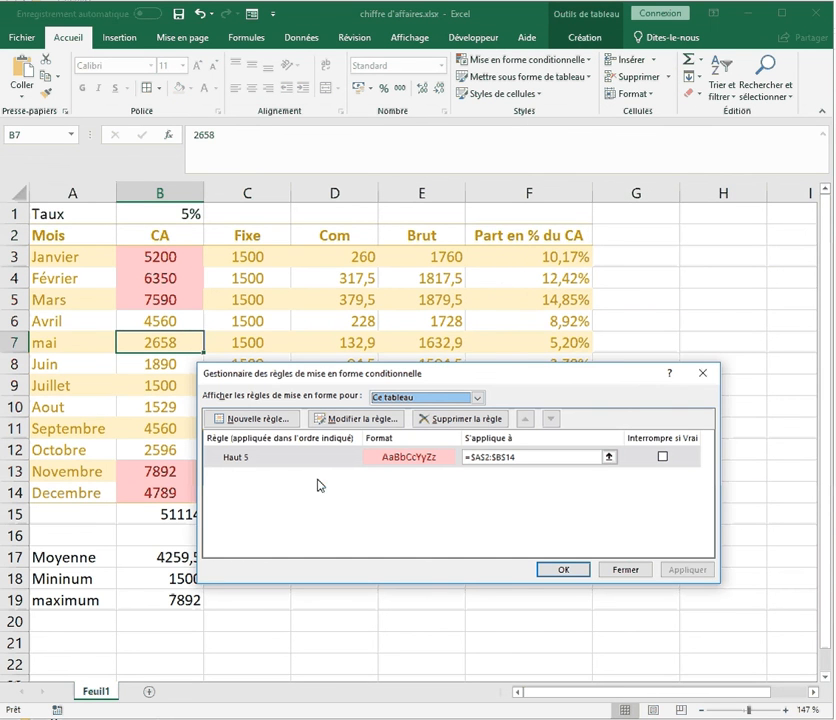
left_click(391, 421)
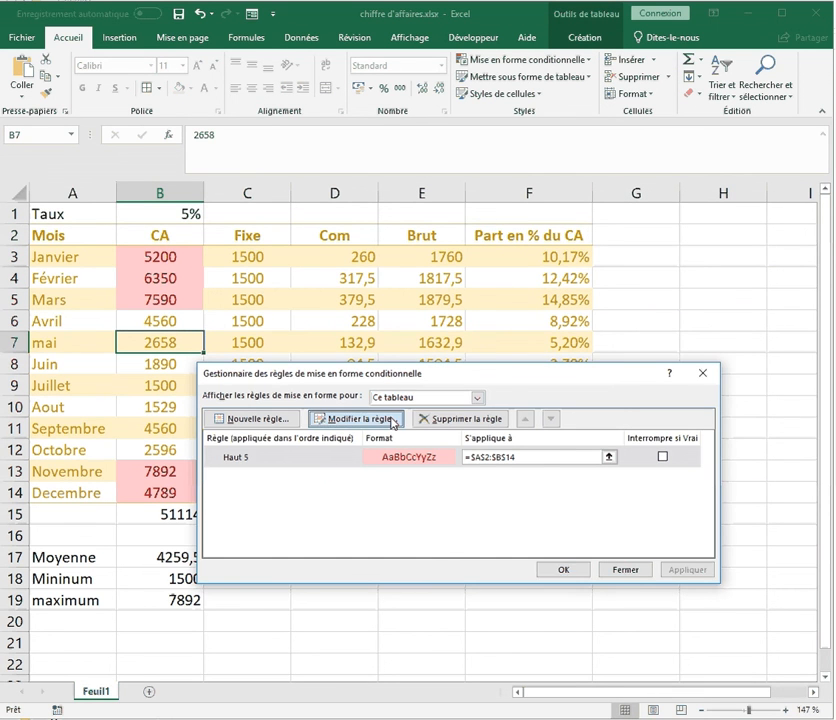
left_click(476, 566)
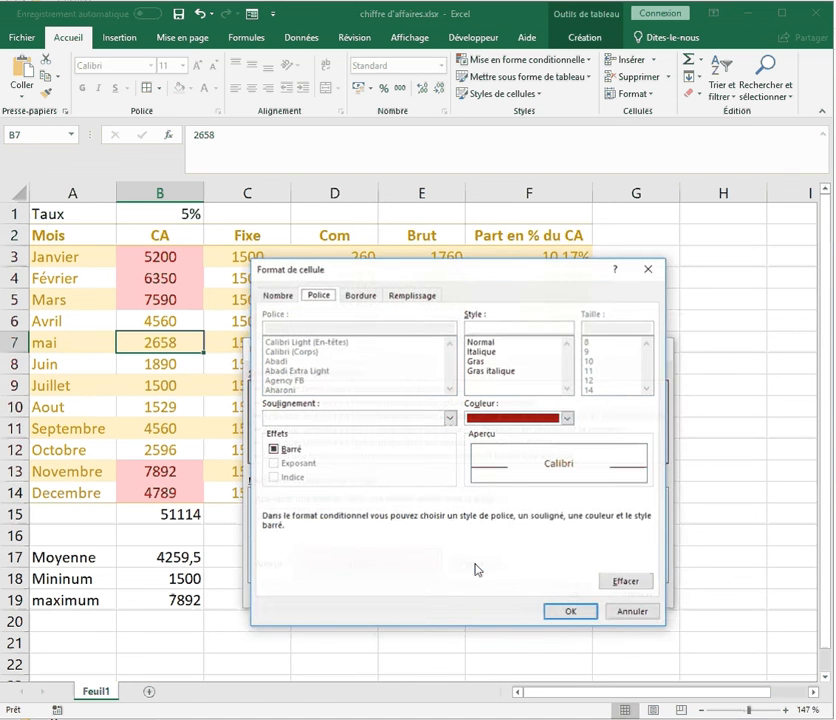
left_click(567, 419)
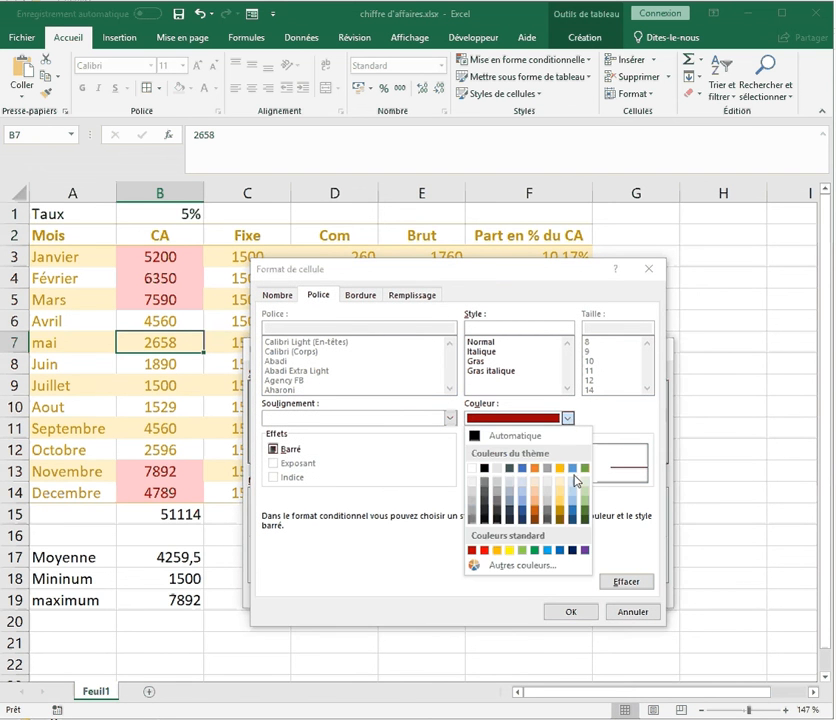
left_click(576, 481)
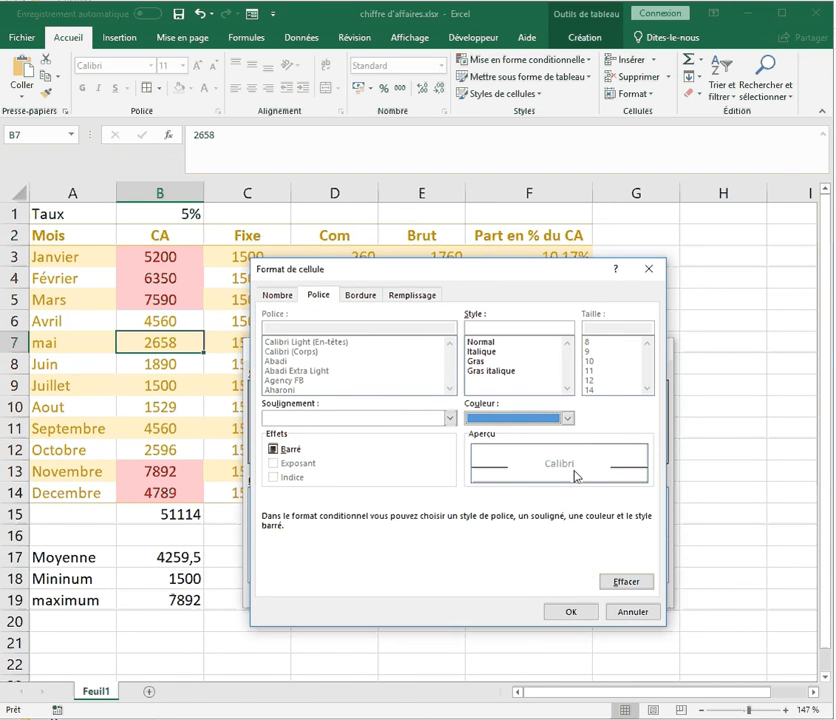
left_click(569, 613)
left_click(576, 595)
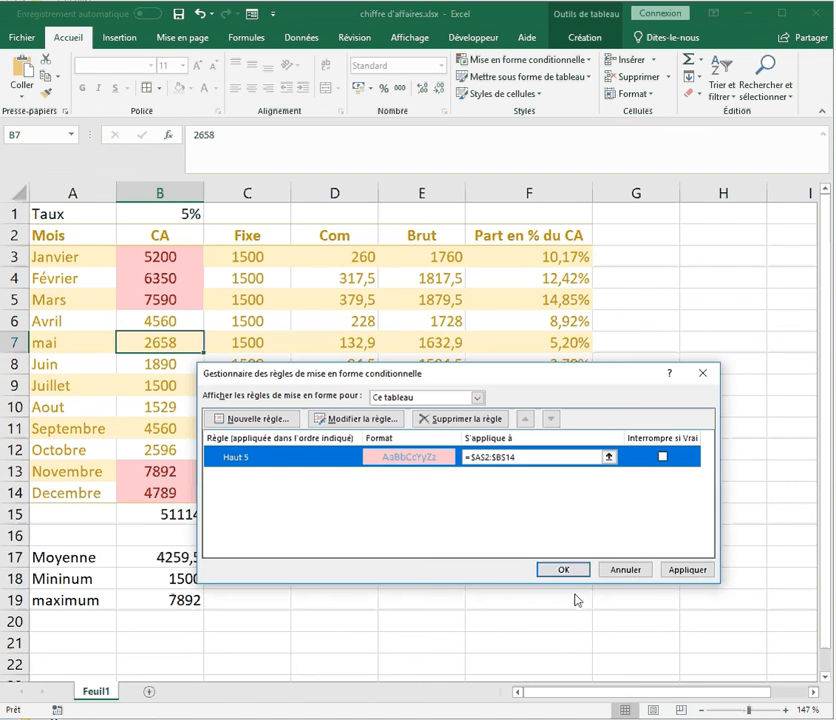
left_click(564, 570)
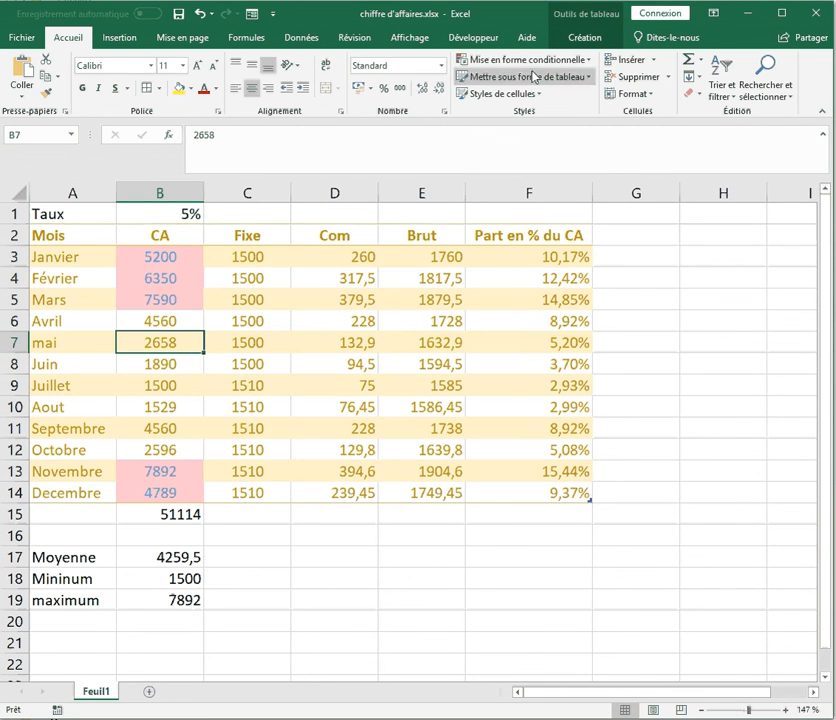
Review the table's conditional formatting rule and the options for deleting or clearing rules, leaving the rule in place
left_click(586, 64)
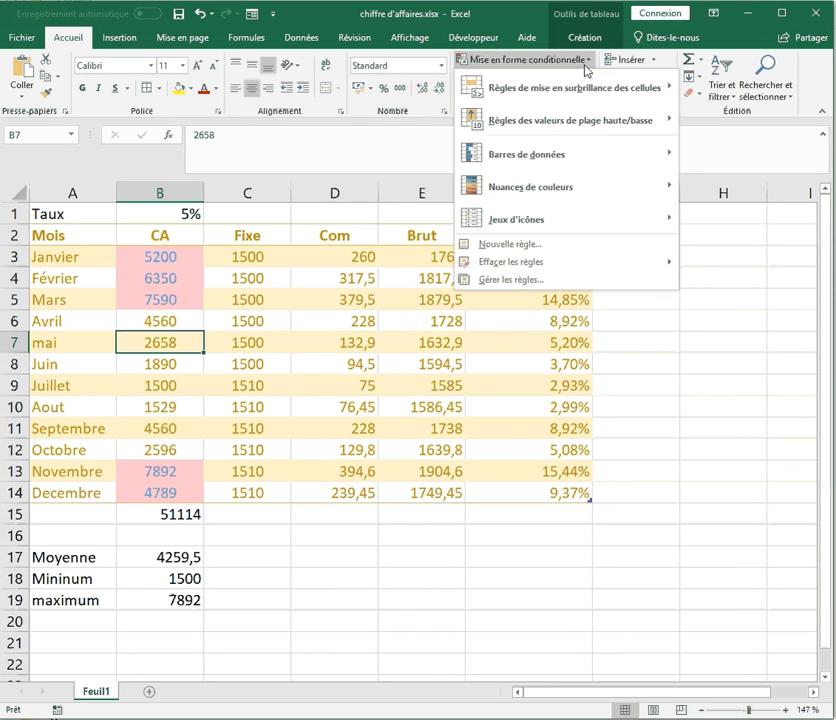
left_click(506, 283)
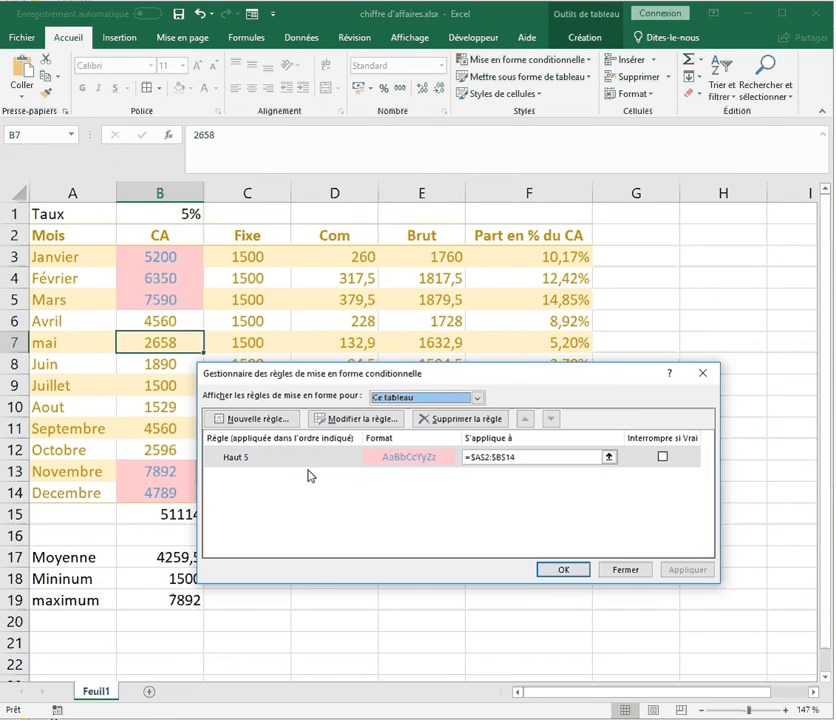
left_click(283, 459)
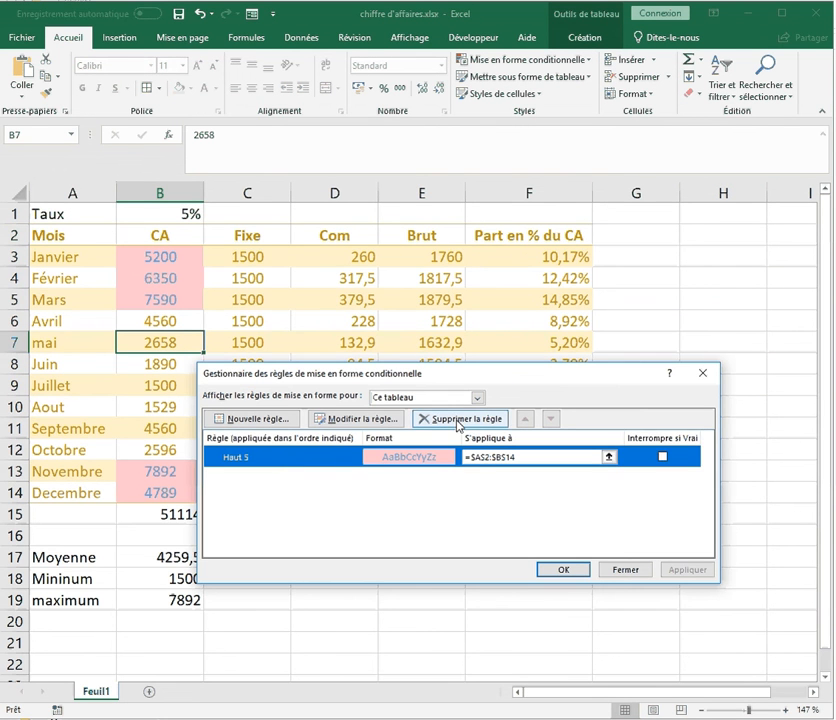
left_click(626, 571)
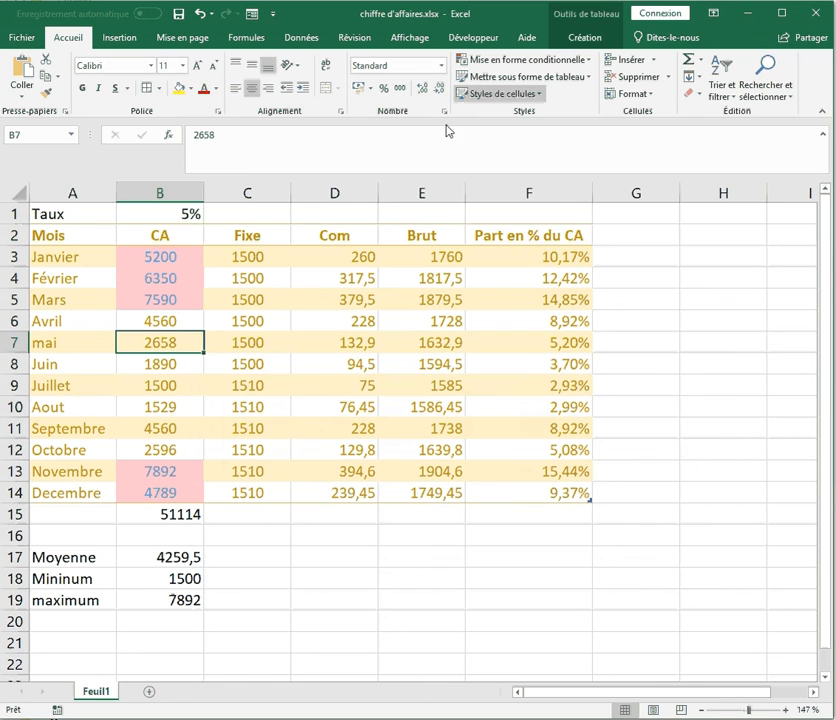
left_click(527, 61)
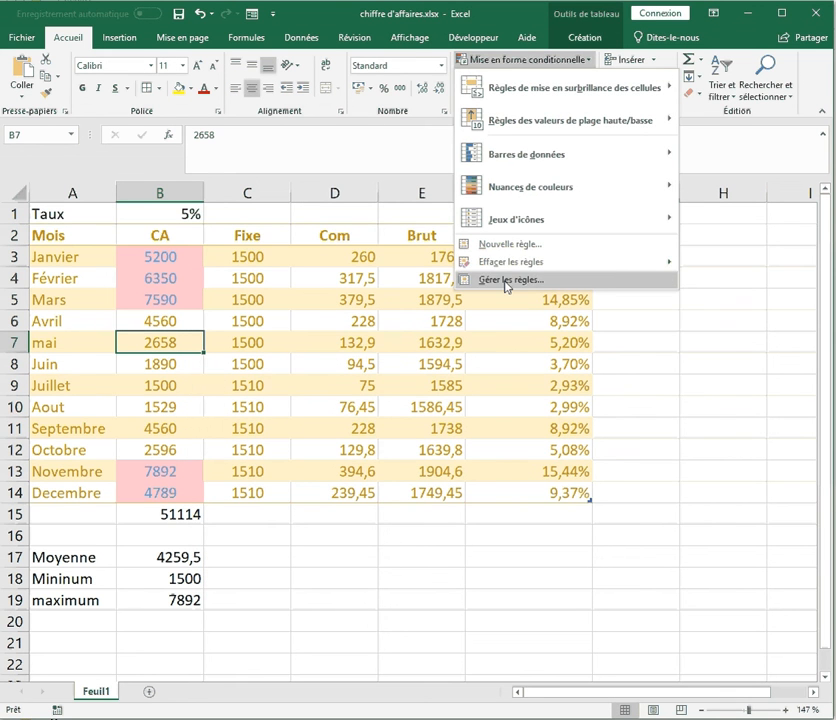
mouse_move(497, 262)
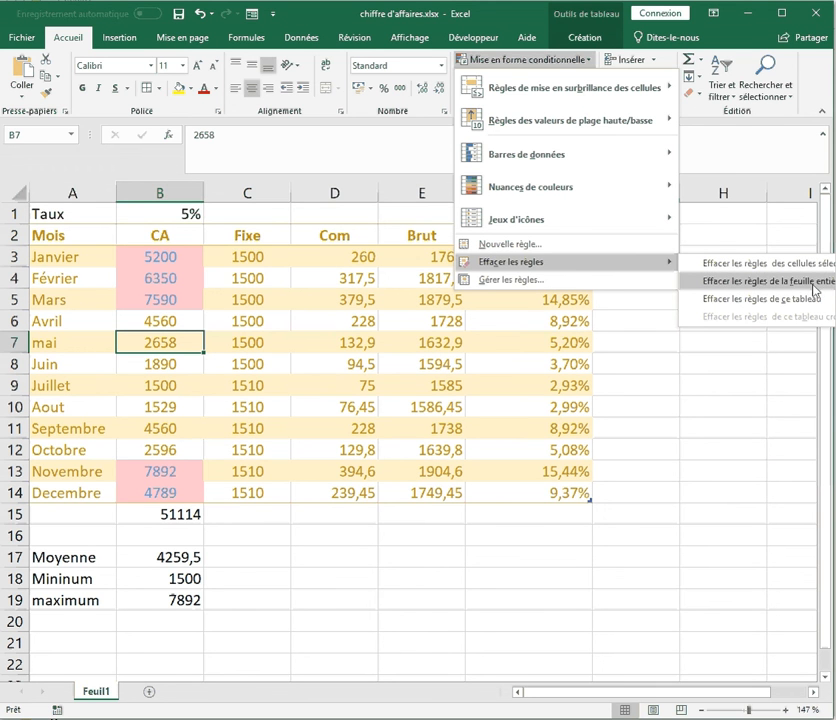
left_click(697, 343)
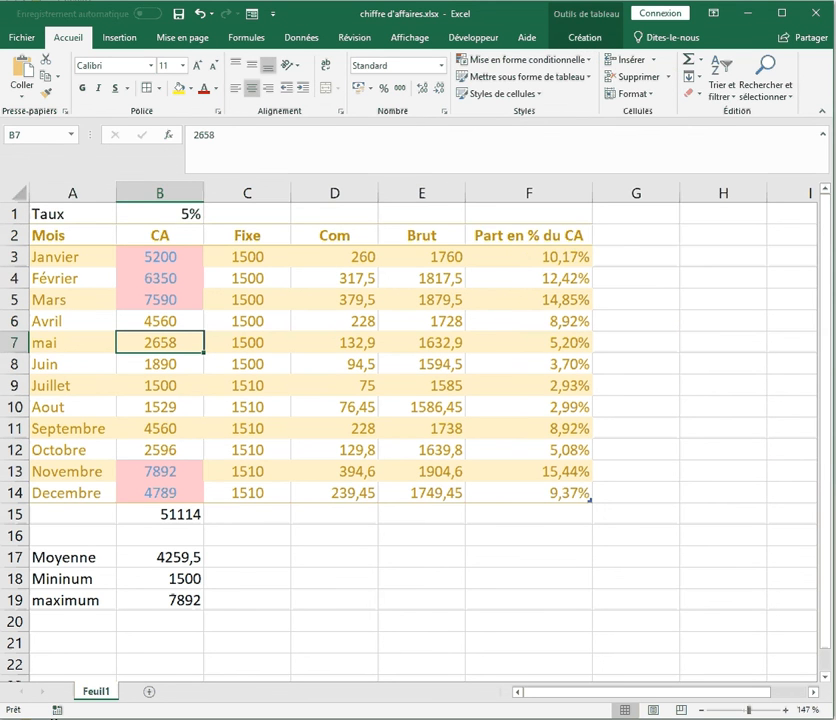